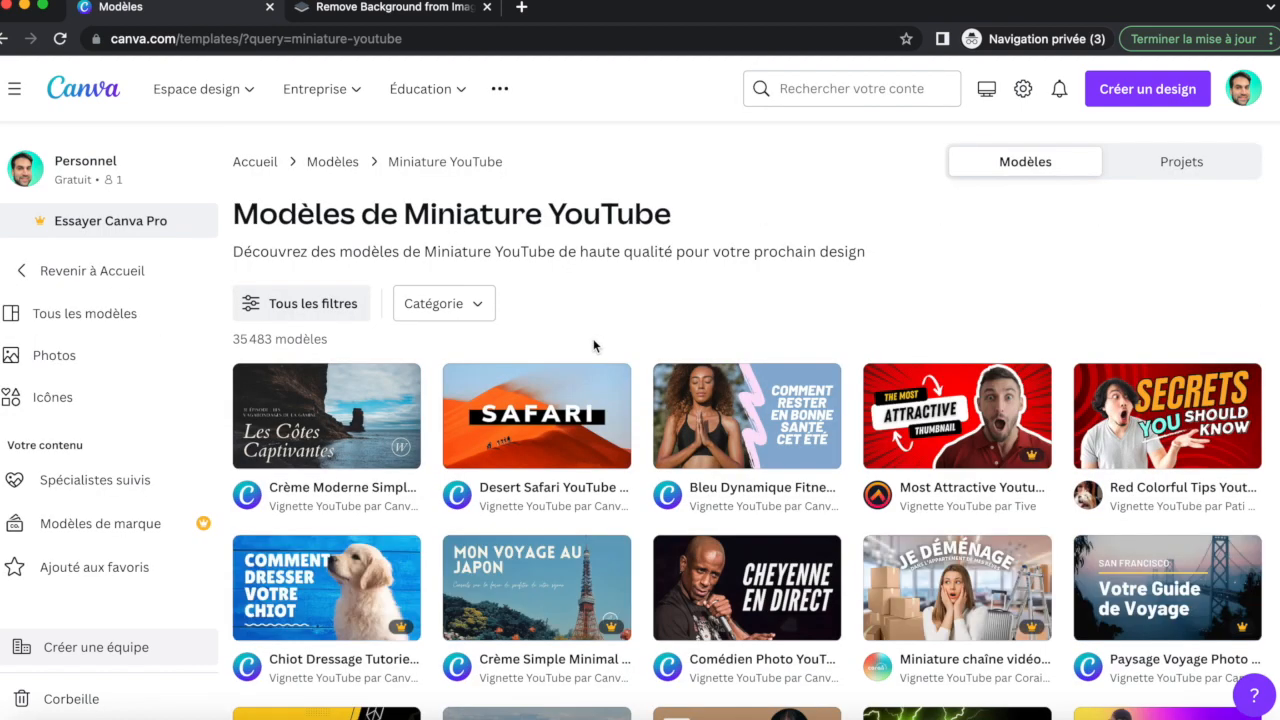
Browse the YouTube thumbnail templates, checking the available styles and which ones are marked Pro
scroll(606, 290, down, 2)
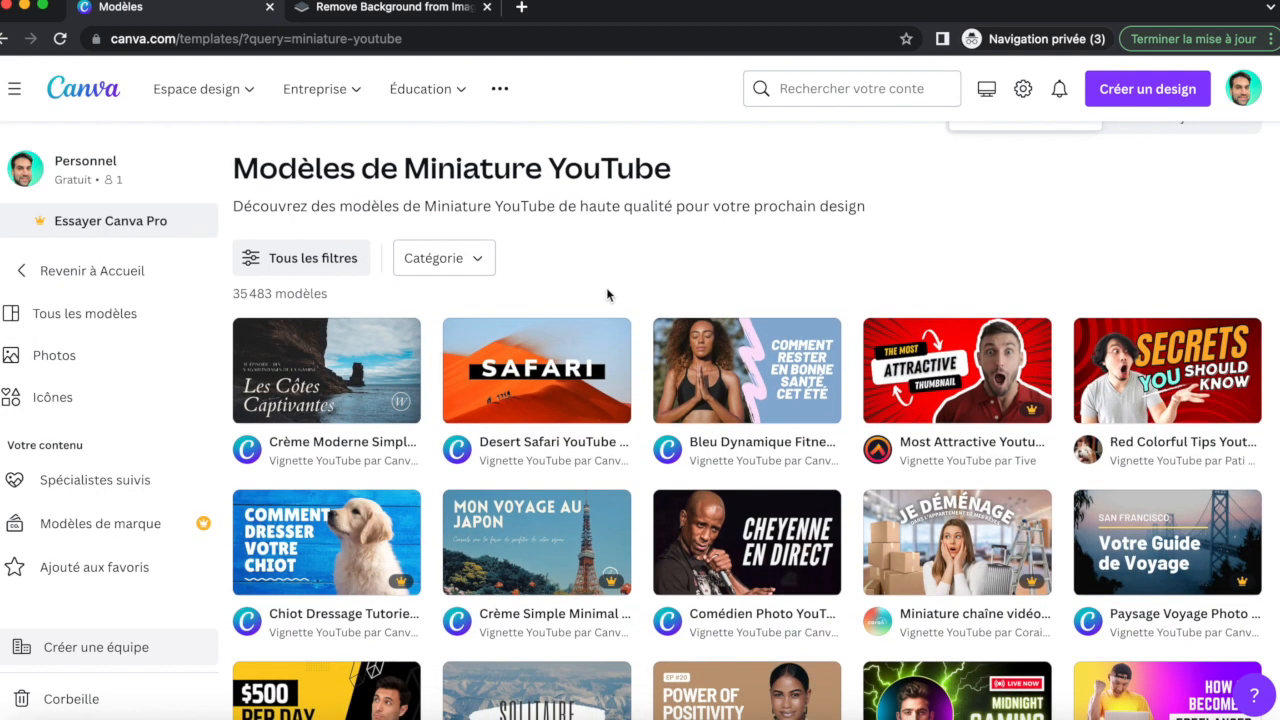
scroll(616, 356, down, 2)
scroll(616, 356, down, 2)
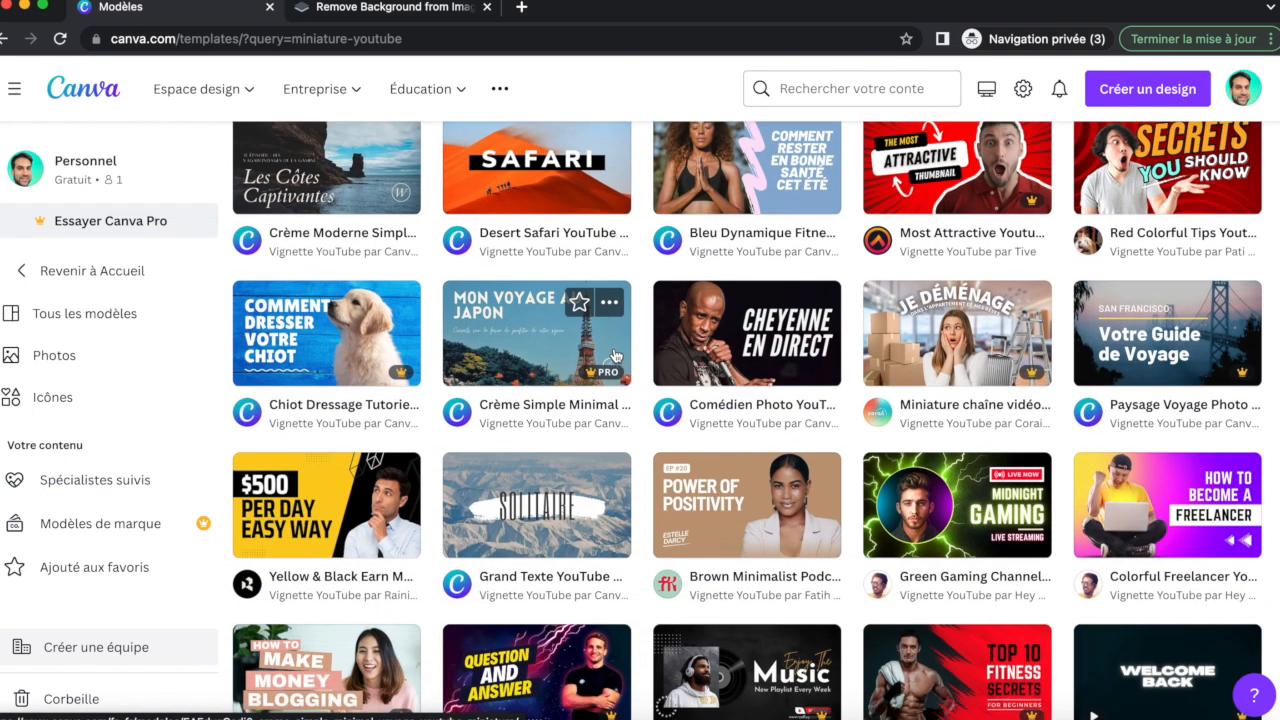
scroll(656, 364, up, 3)
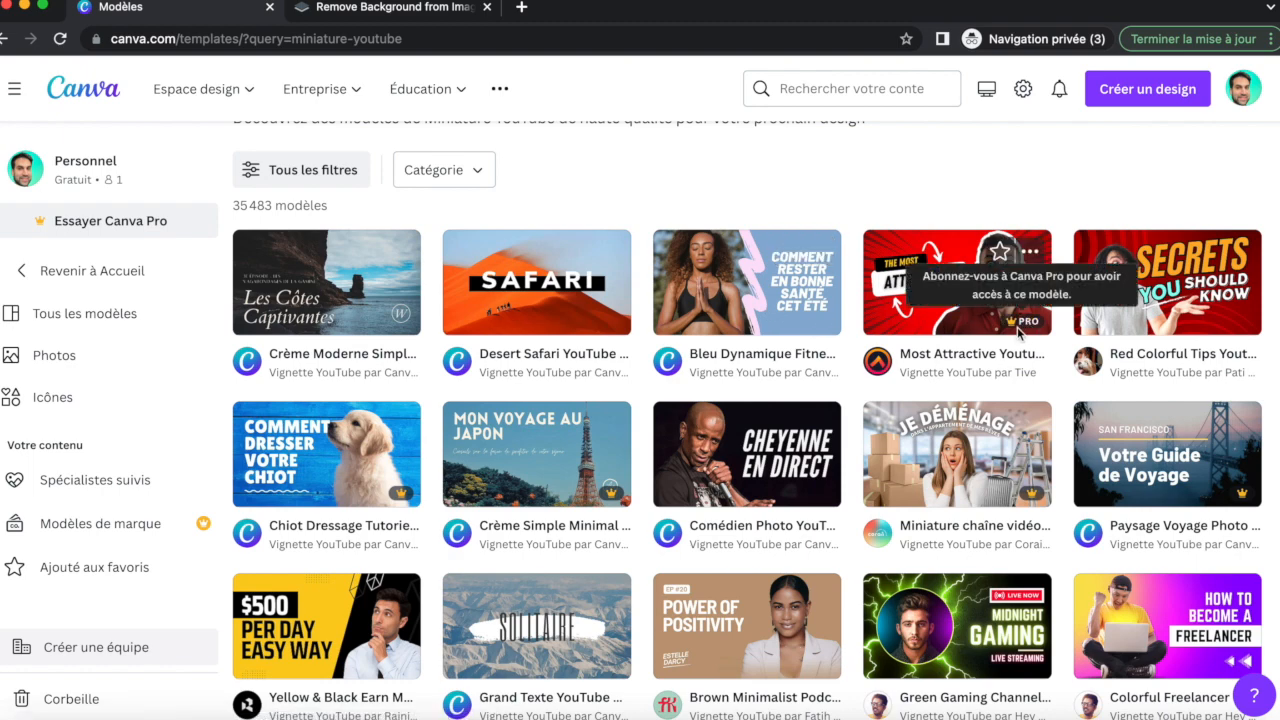
scroll(973, 457, down, 3)
scroll(973, 457, down, 1)
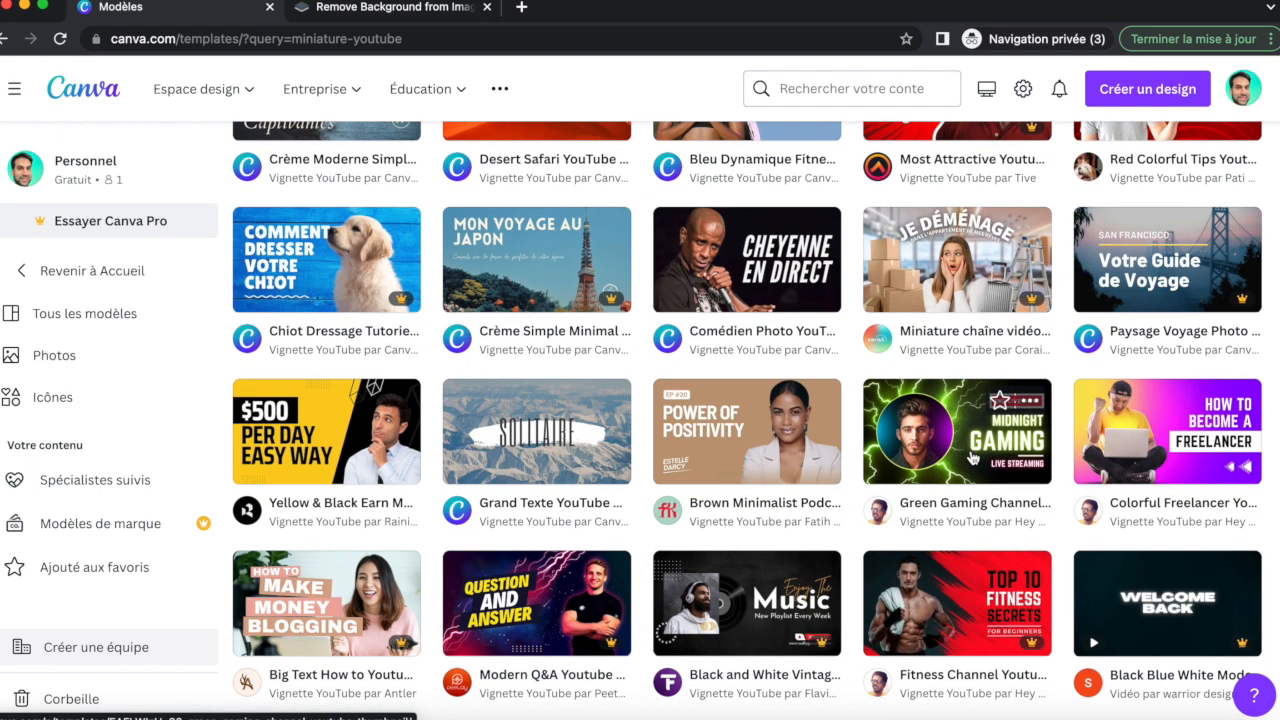
scroll(978, 488, down, 6)
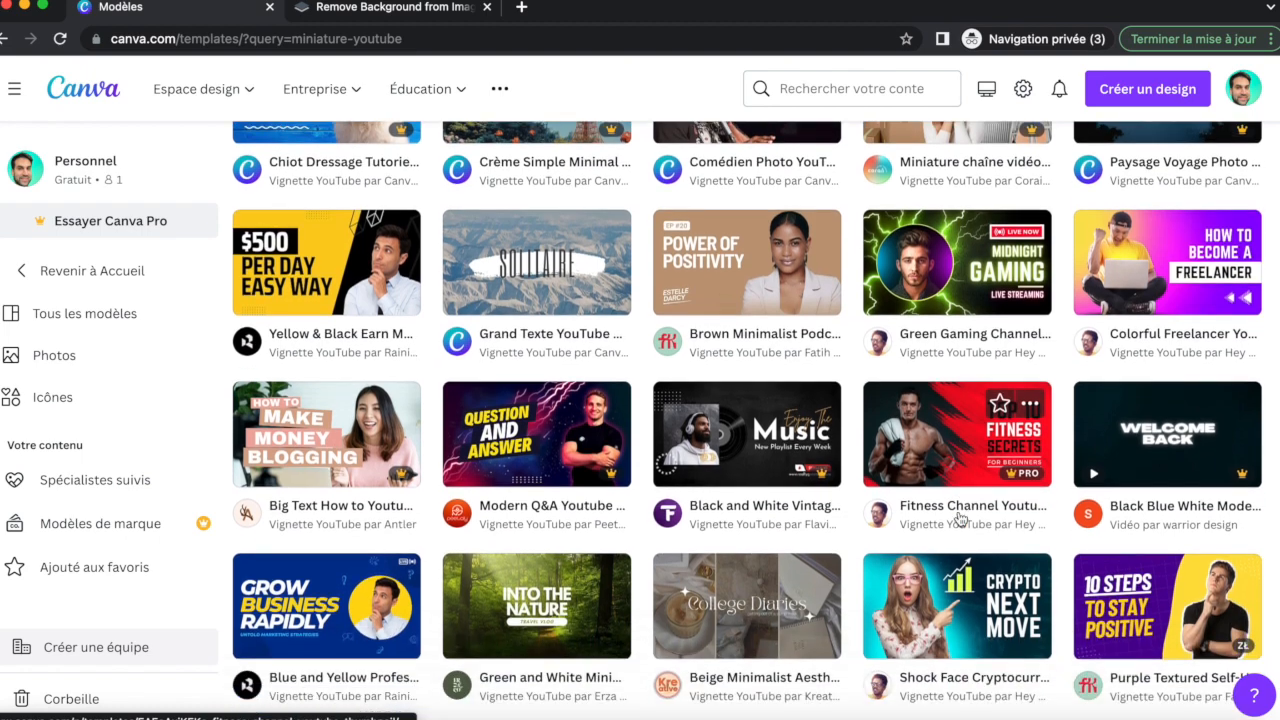
scroll(960, 519, down, 7)
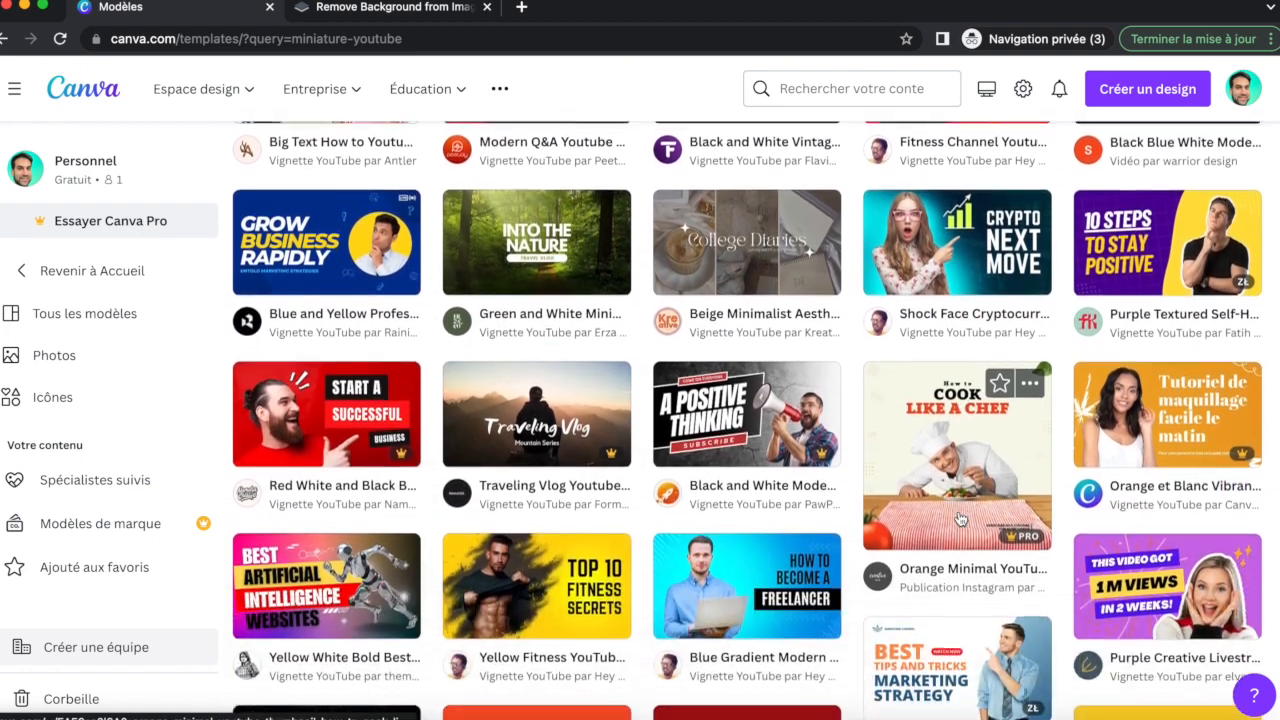
scroll(960, 519, down, 2)
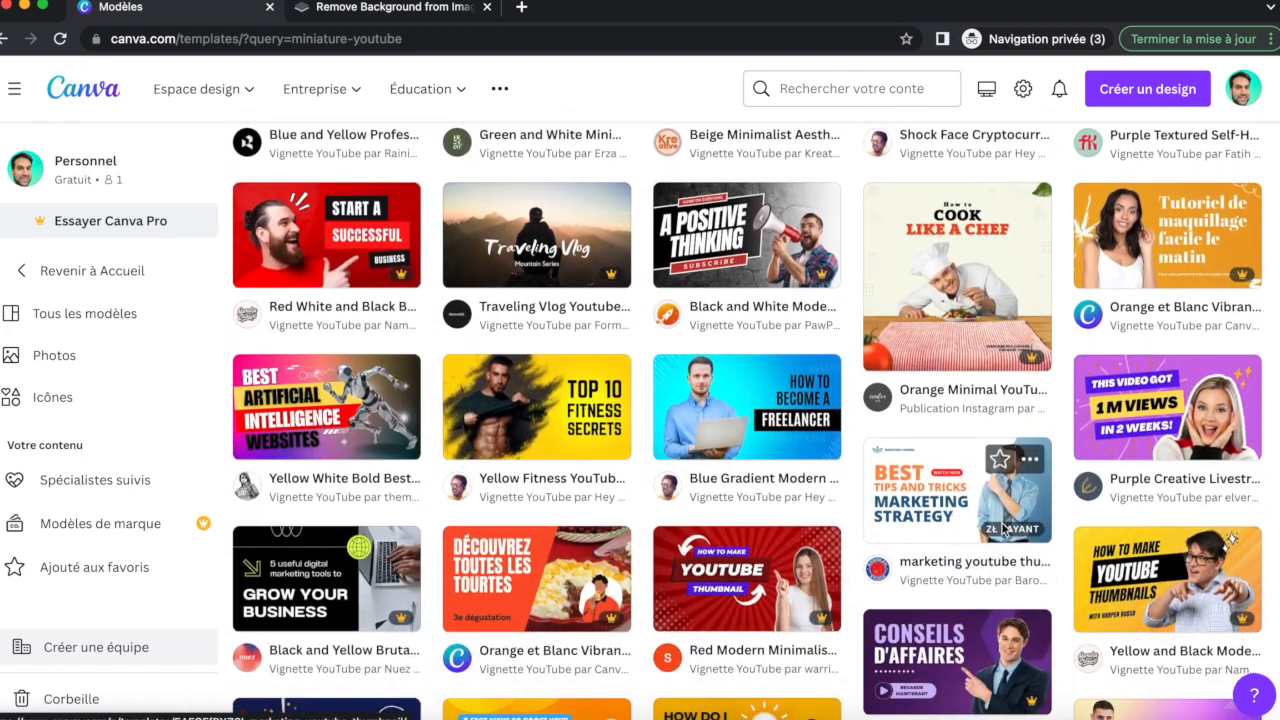
scroll(857, 498, up, 6)
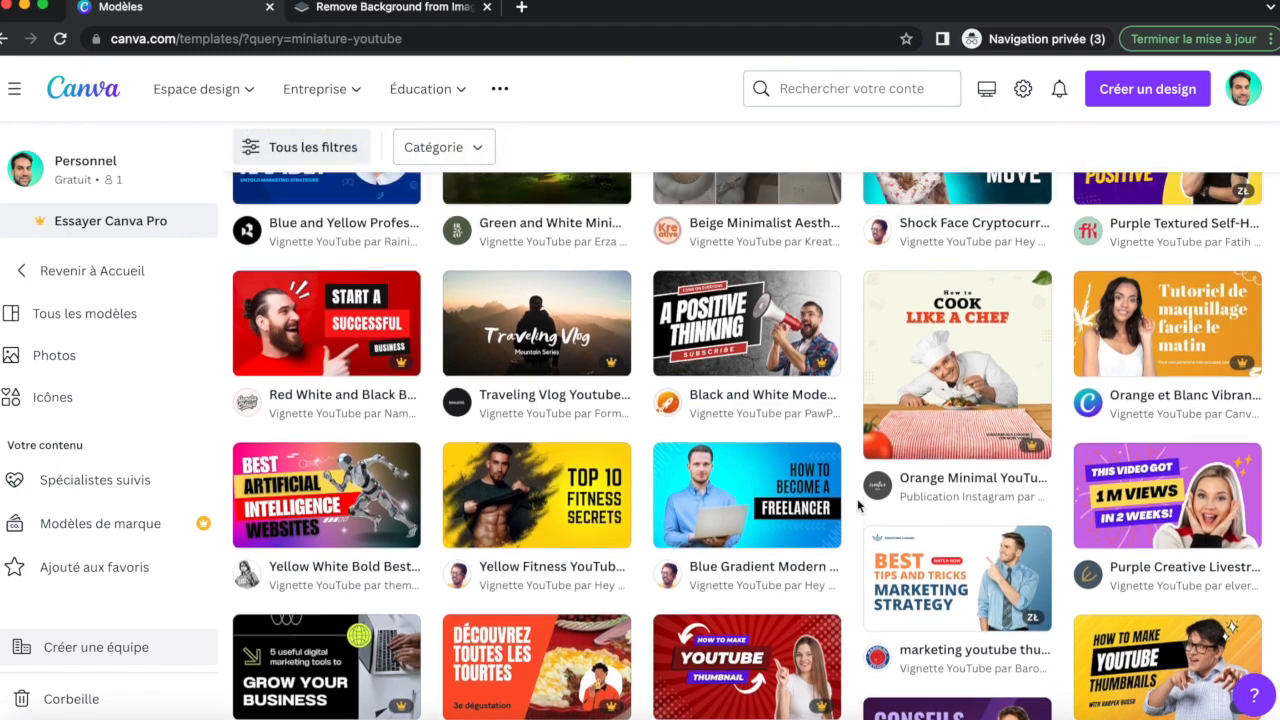
scroll(857, 505, up, 4)
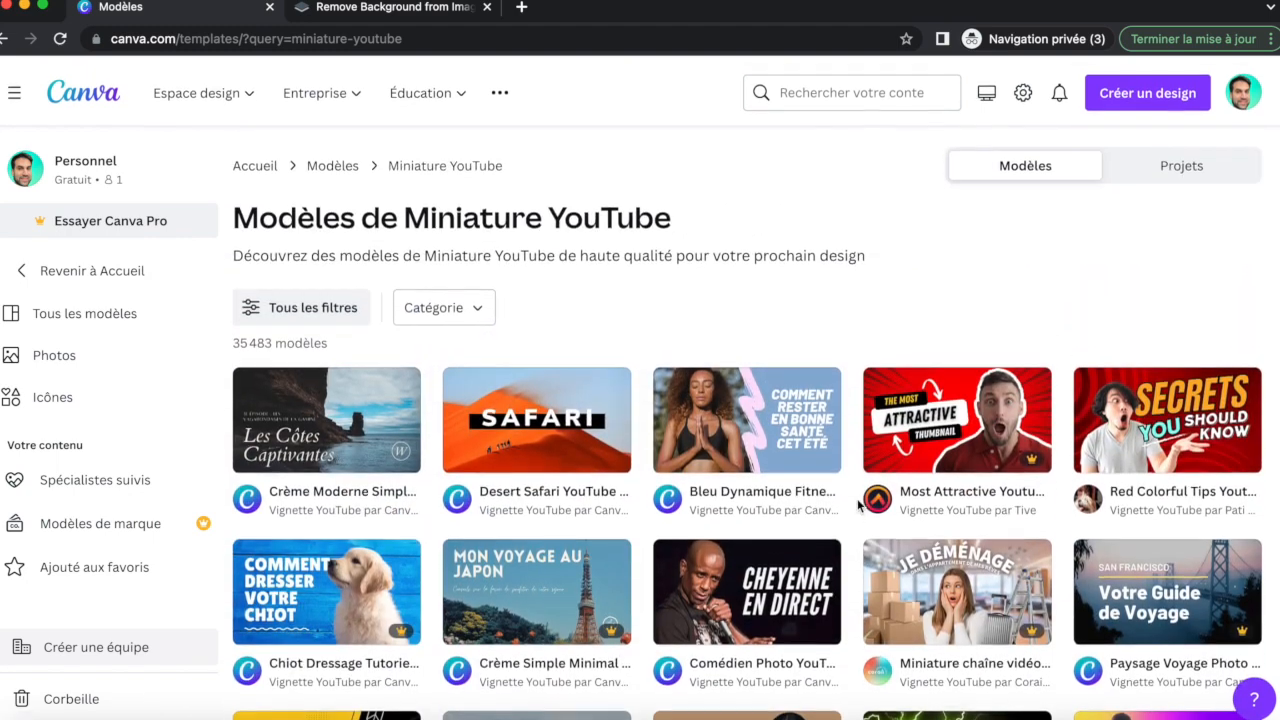
Filter the YouTube thumbnail templates by the price option Gratuit and apply the filter
click(306, 304)
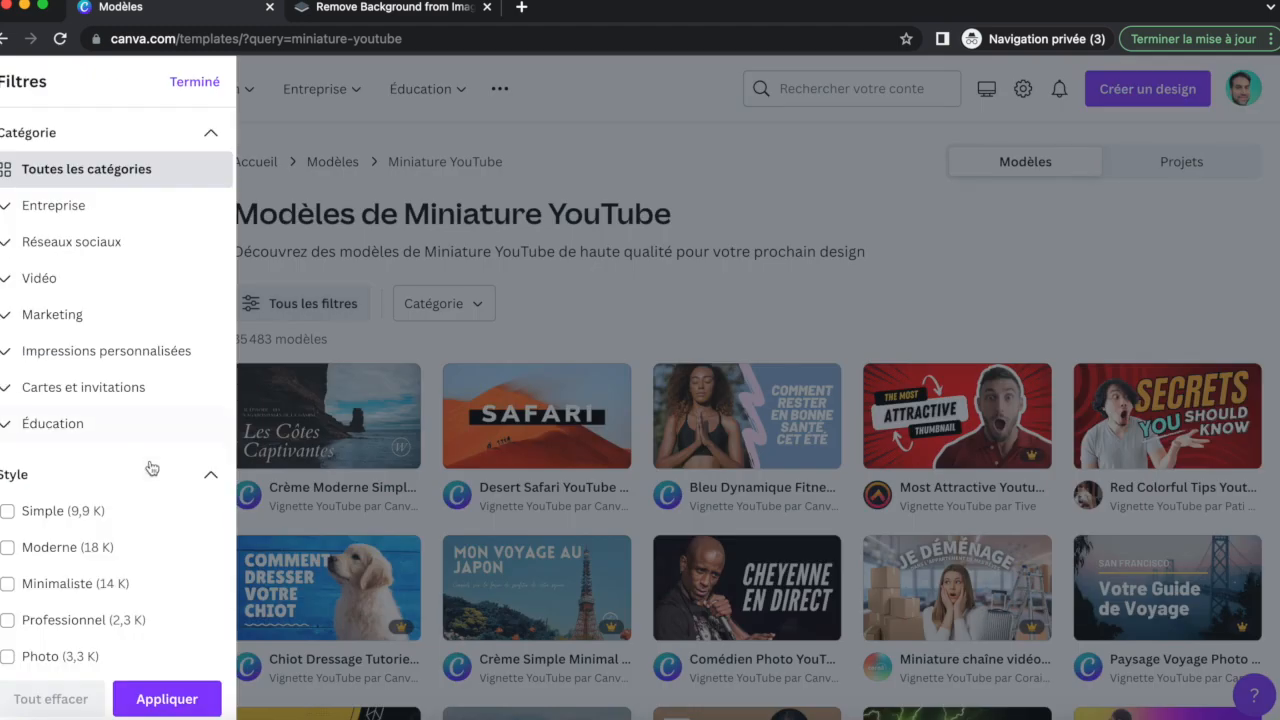
scroll(104, 511, down, 10)
scroll(103, 510, down, 7)
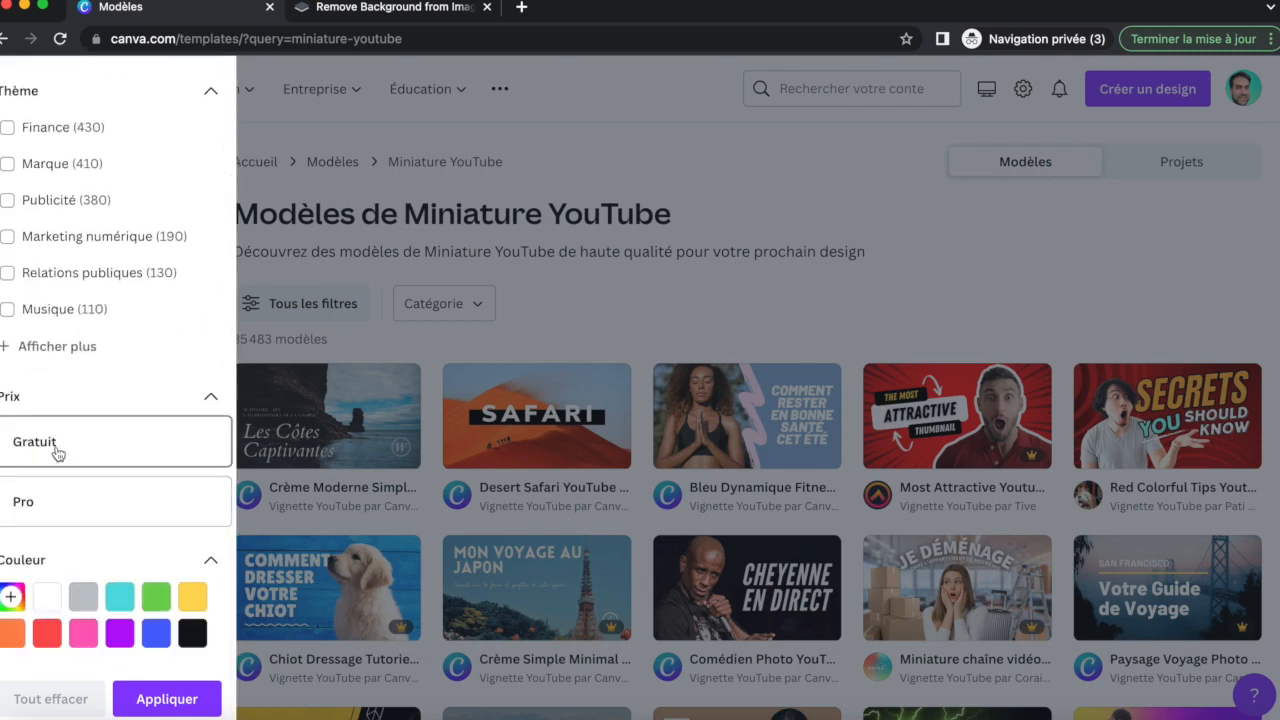
click(57, 454)
click(183, 692)
Browse the free YouTube thumbnail templates to compare their designs and topics
scroll(477, 566, down, 3)
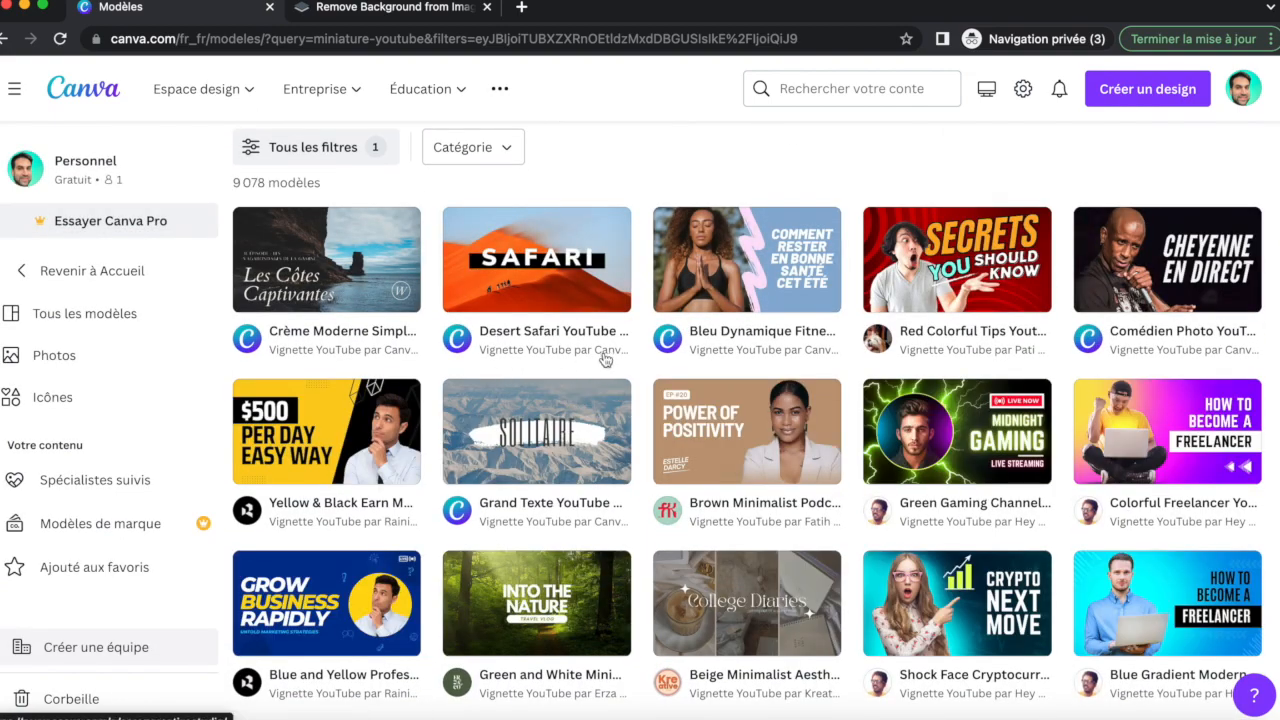
scroll(700, 320, down, 1)
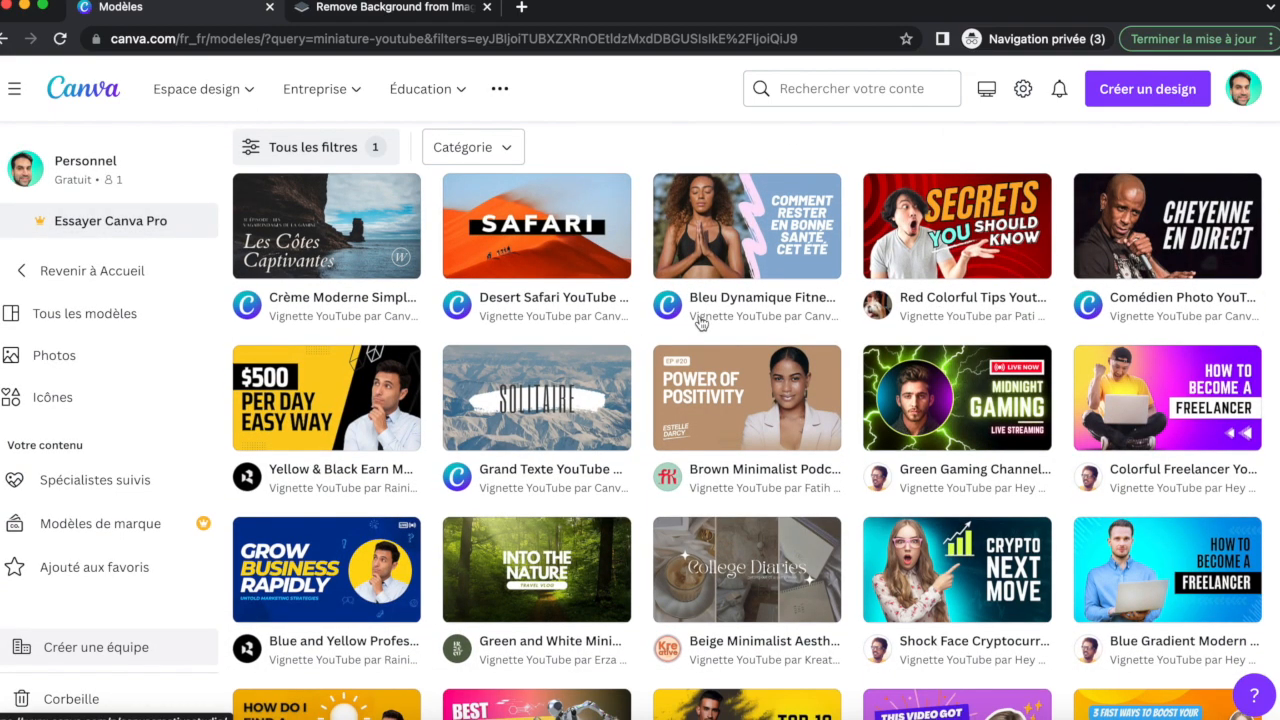
scroll(700, 323, down, 1)
scroll(700, 323, down, 5)
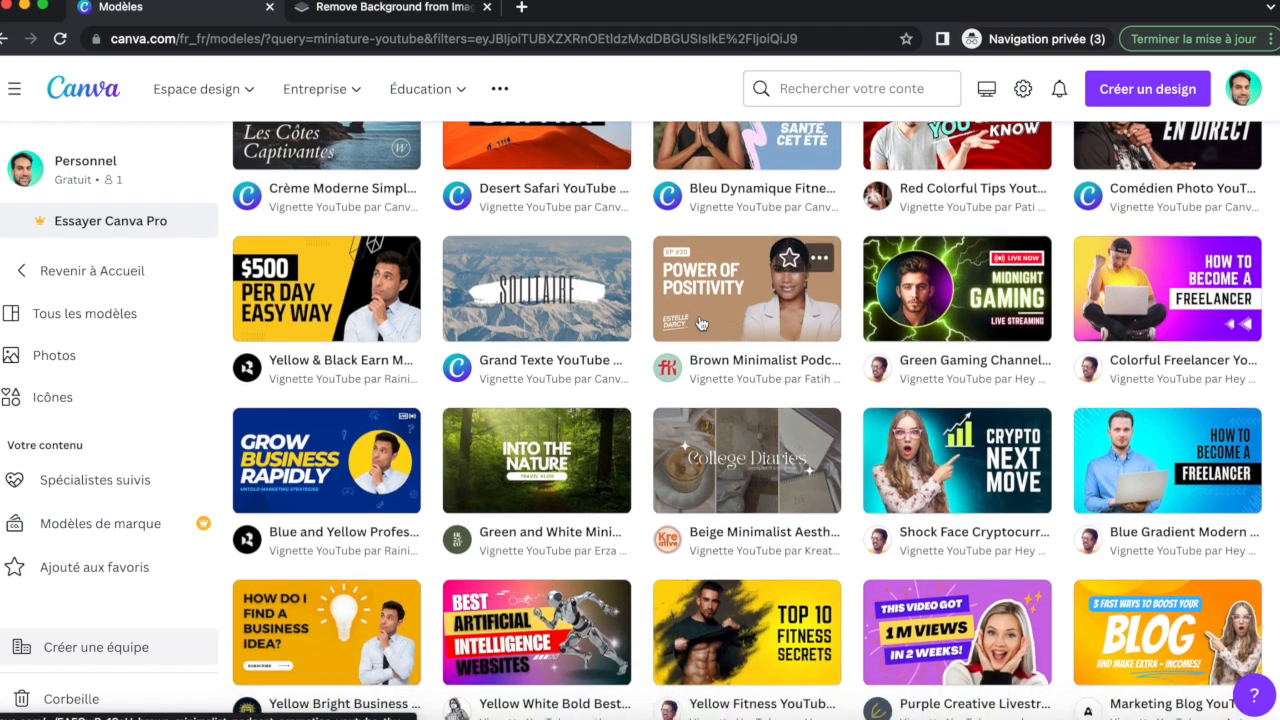
scroll(702, 323, down, 1)
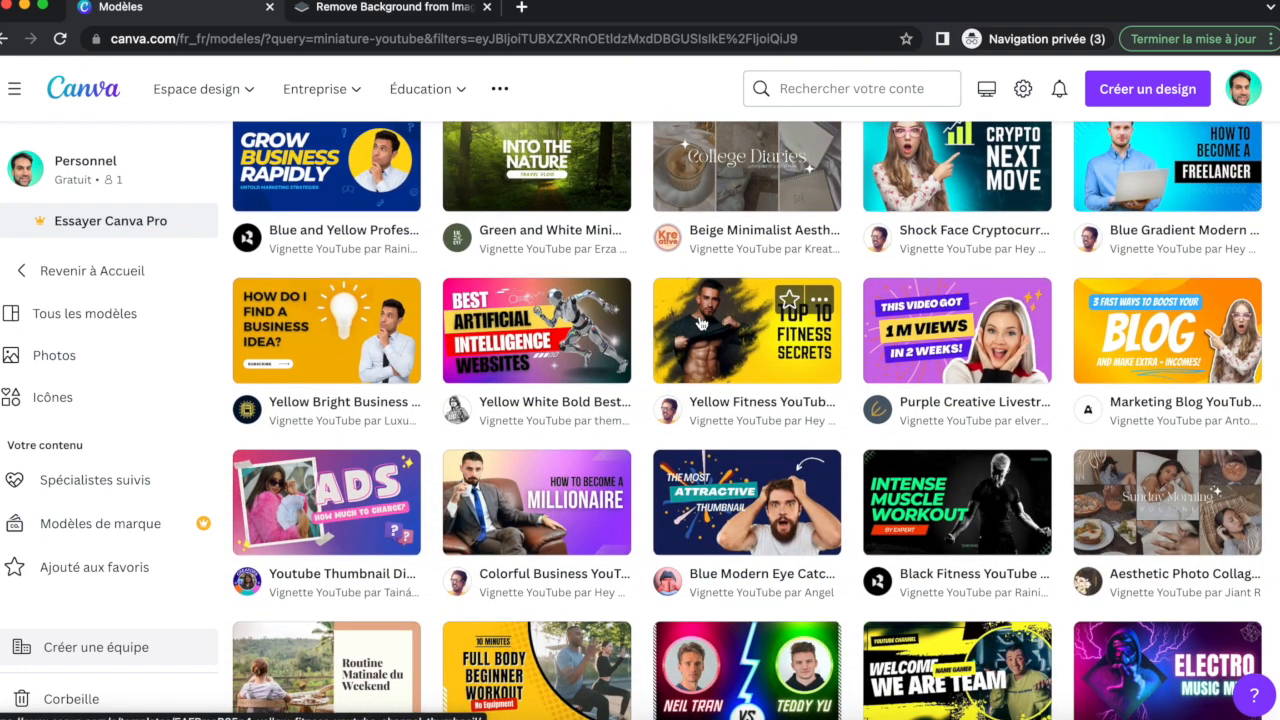
scroll(700, 323, down, 3)
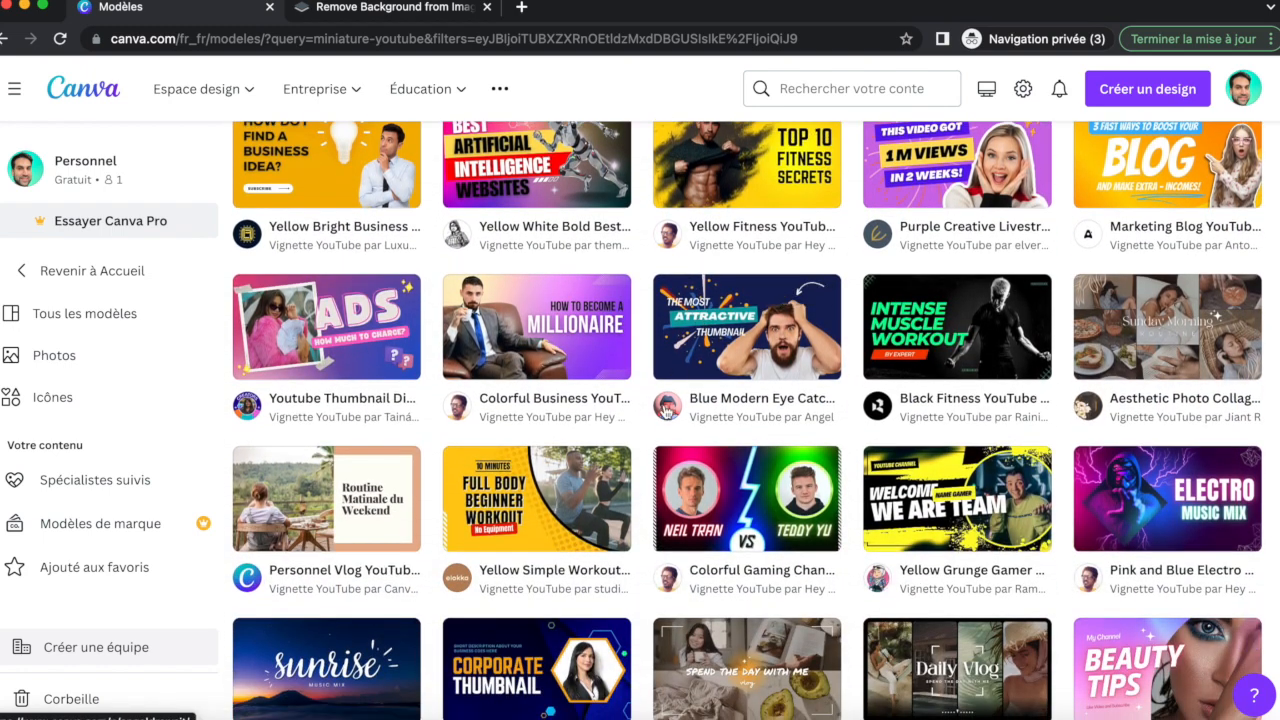
scroll(666, 412, down, 2)
scroll(666, 412, down, 1)
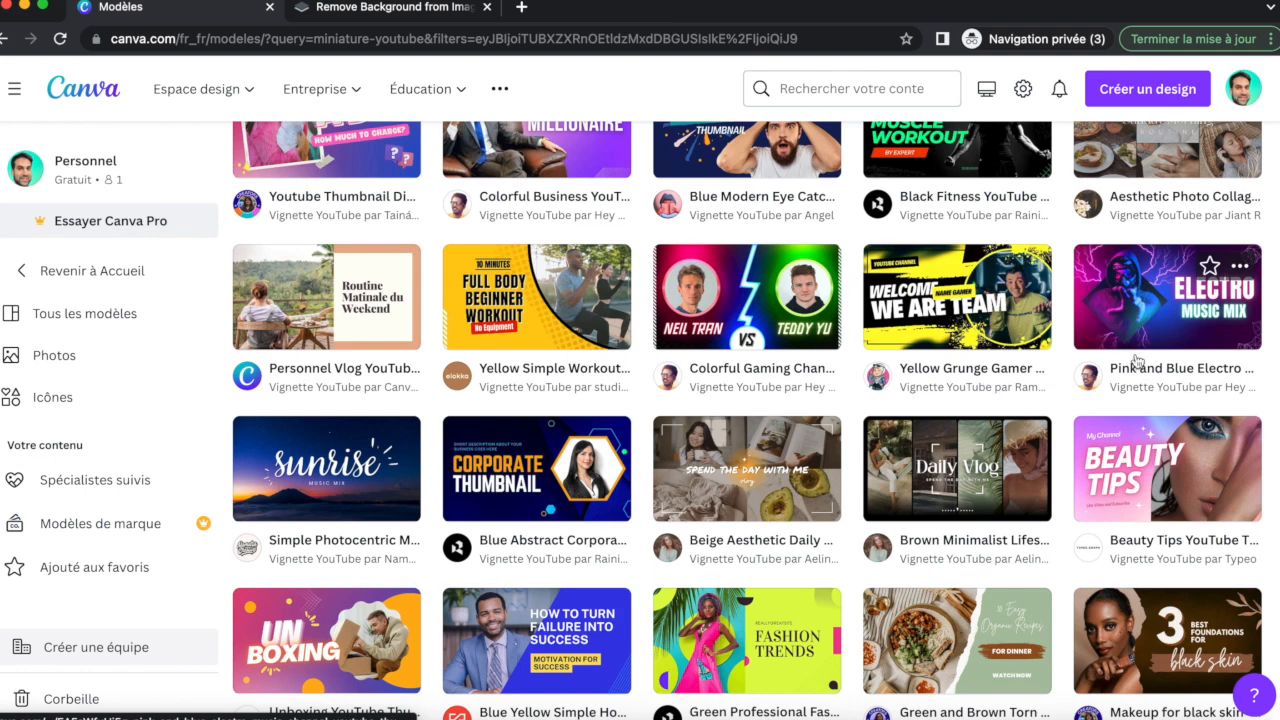
scroll(1140, 320, down, 1)
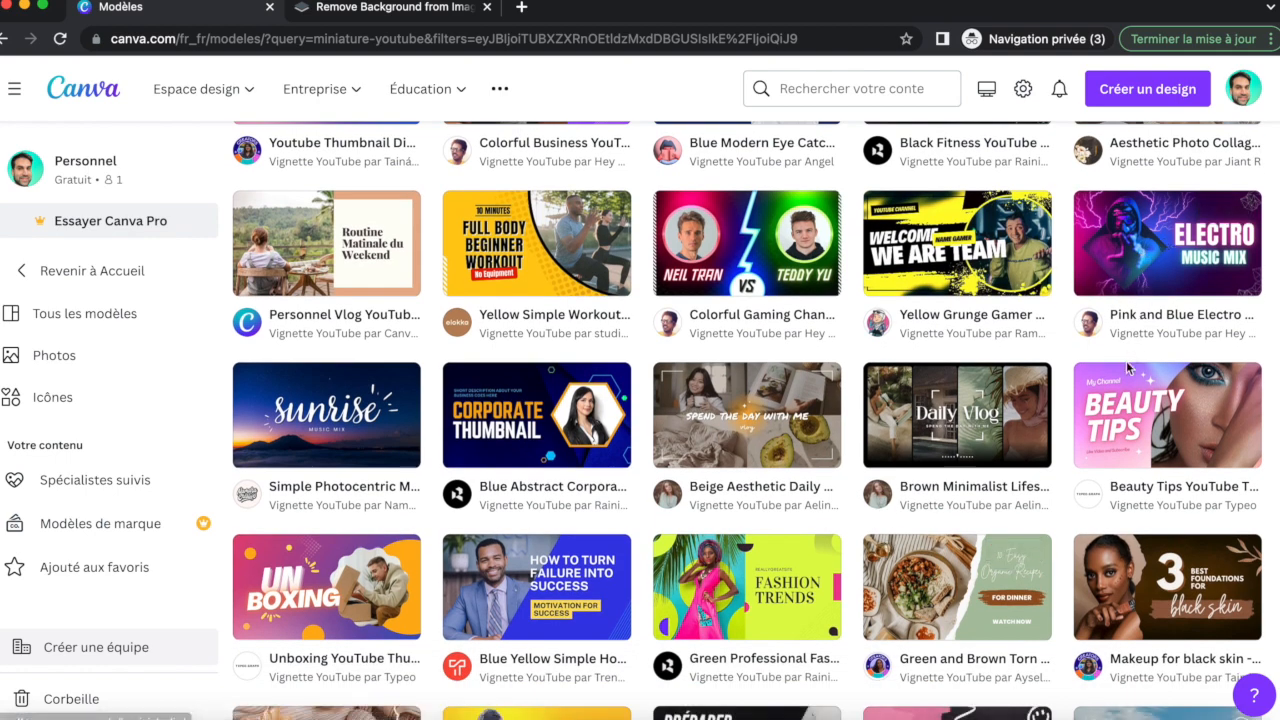
scroll(972, 437, down, 2)
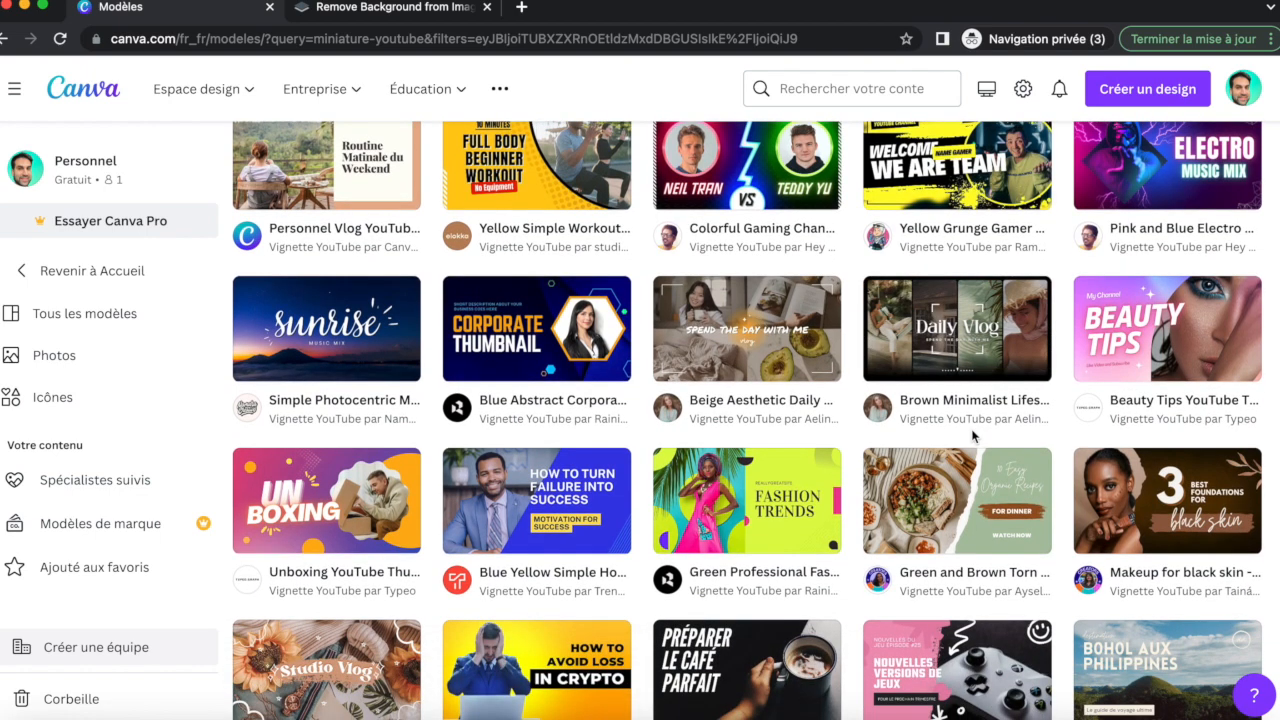
scroll(990, 480, down, 5)
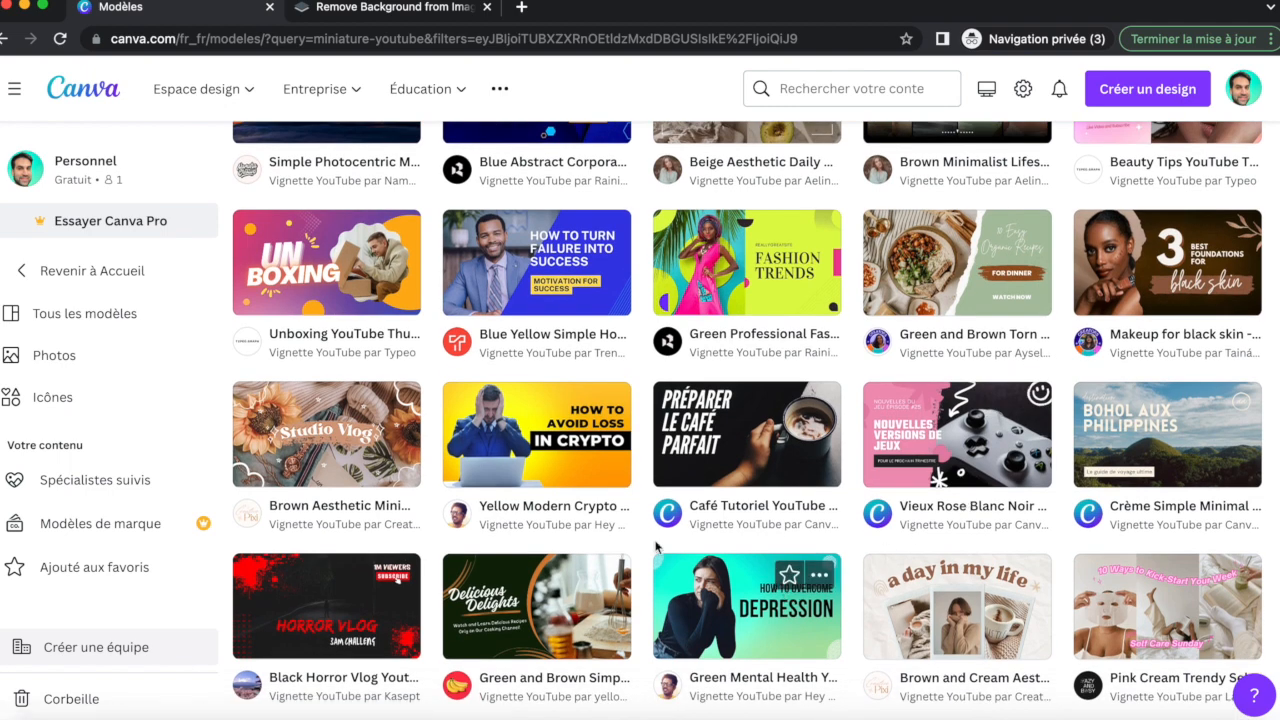
scroll(525, 435, down, 5)
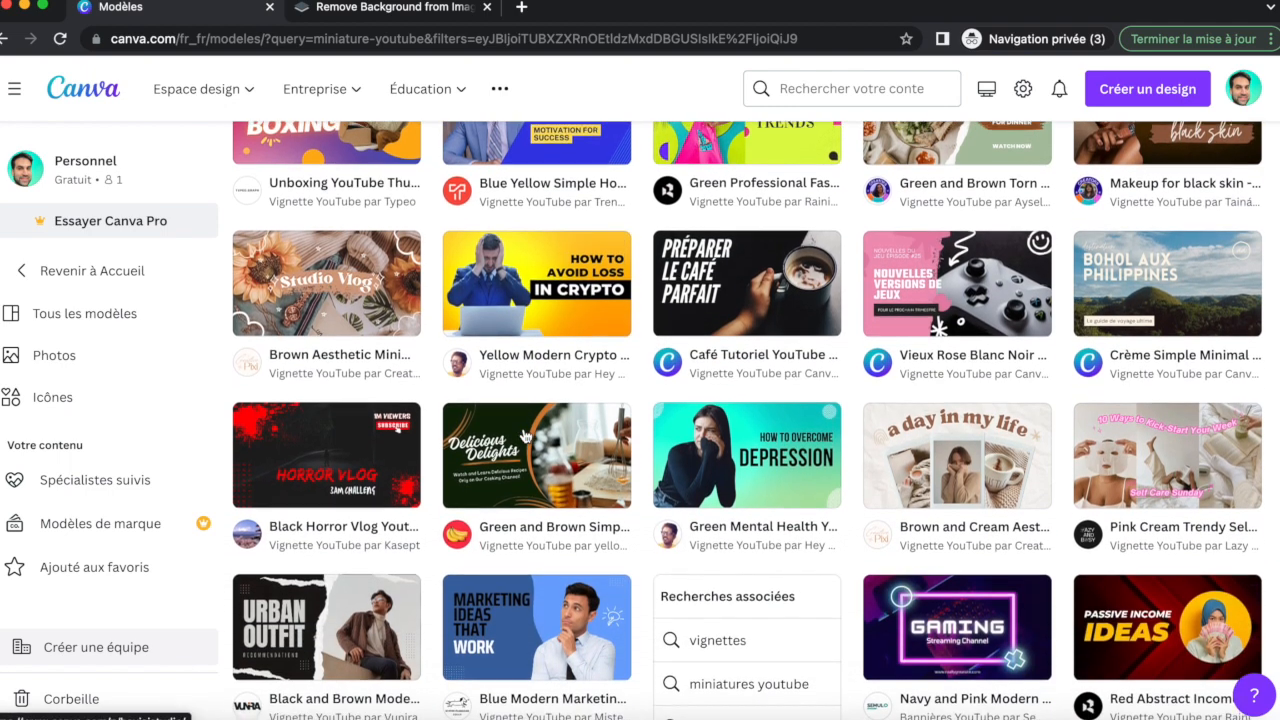
scroll(525, 435, down, 4)
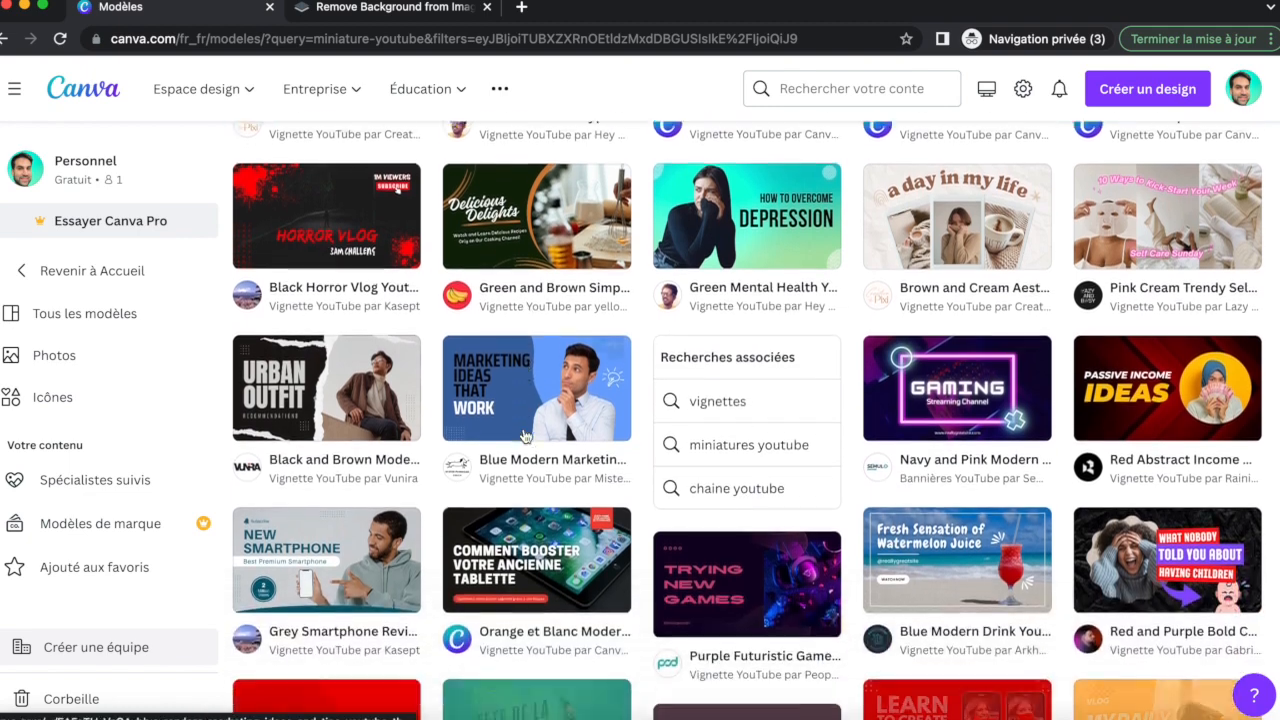
scroll(525, 435, down, 4)
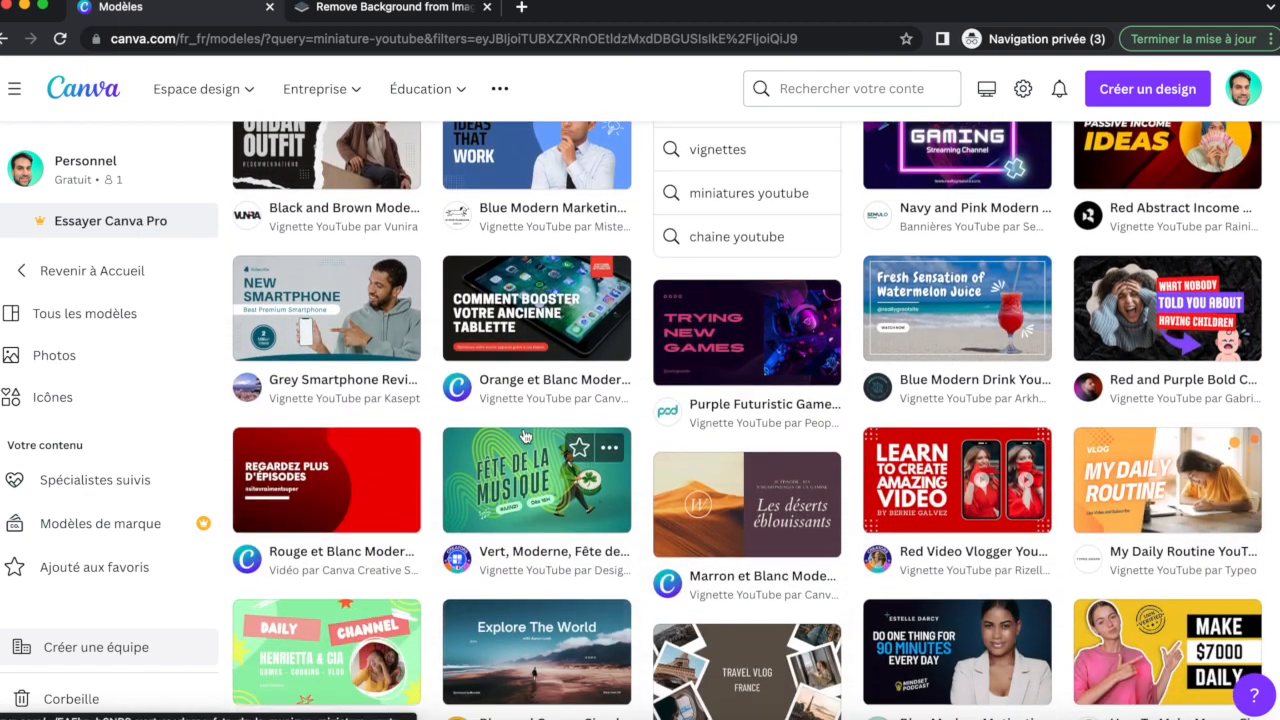
scroll(525, 435, down, 4)
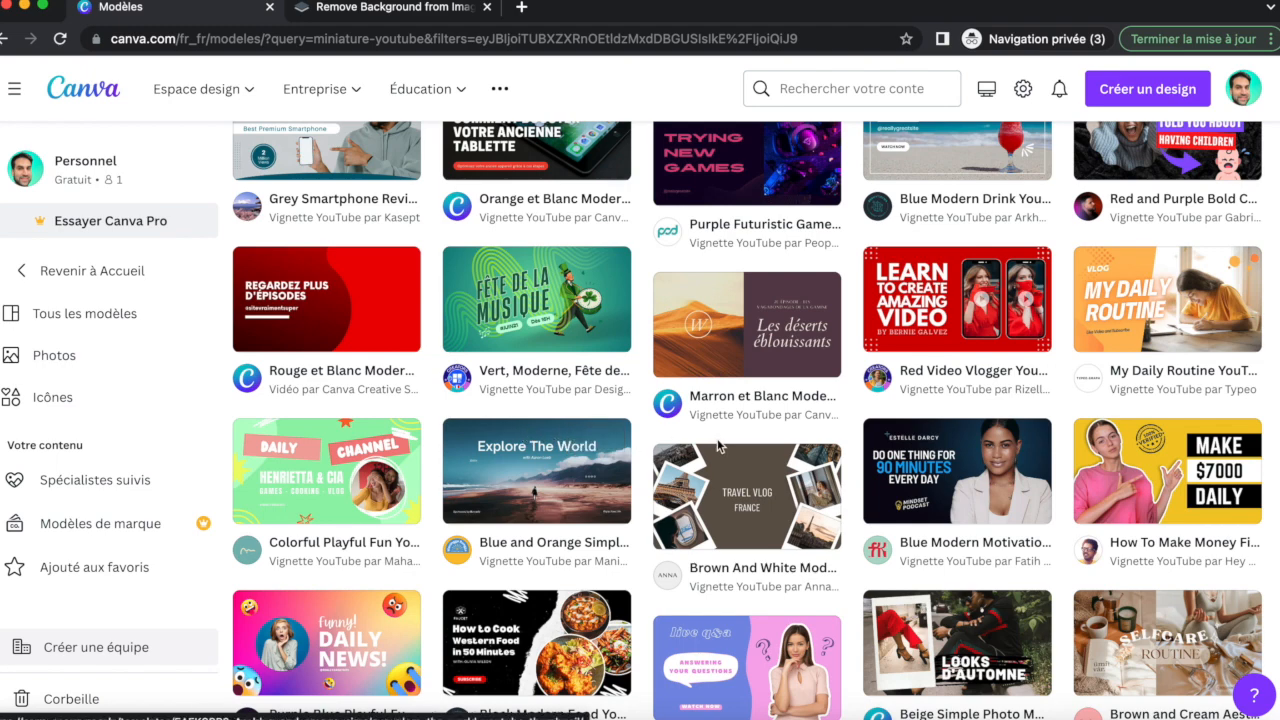
Choose the Yellow Modern Crypto YouTube Thumbnail template and open it for customization in the editor
scroll(700, 520, up, 3)
scroll(718, 446, up, 2)
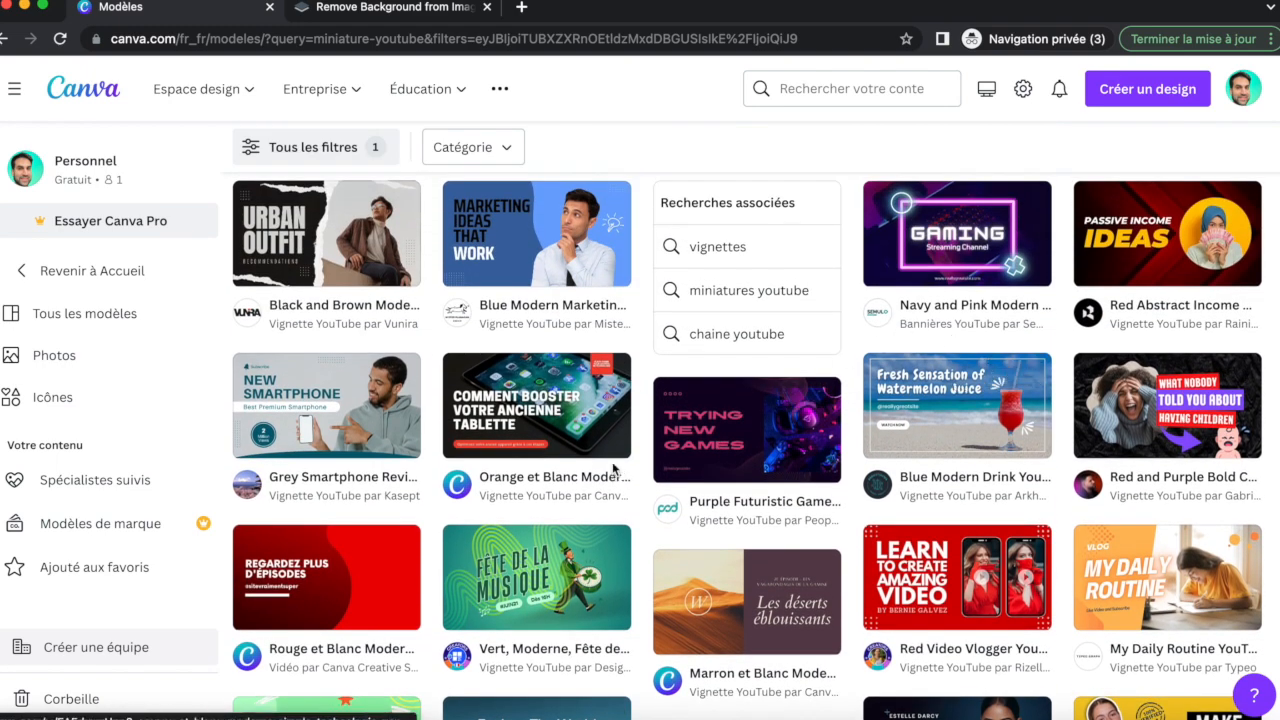
scroll(605, 368, up, 2)
scroll(613, 352, up, 2)
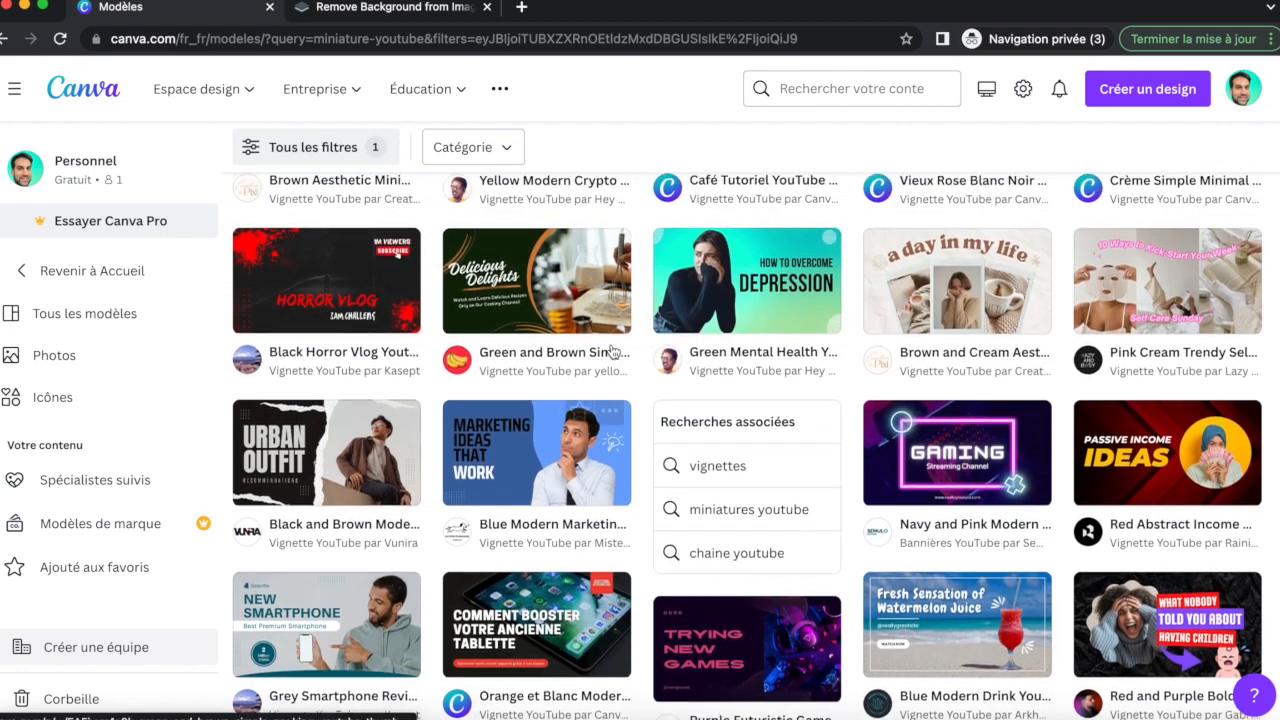
scroll(578, 323, up, 2)
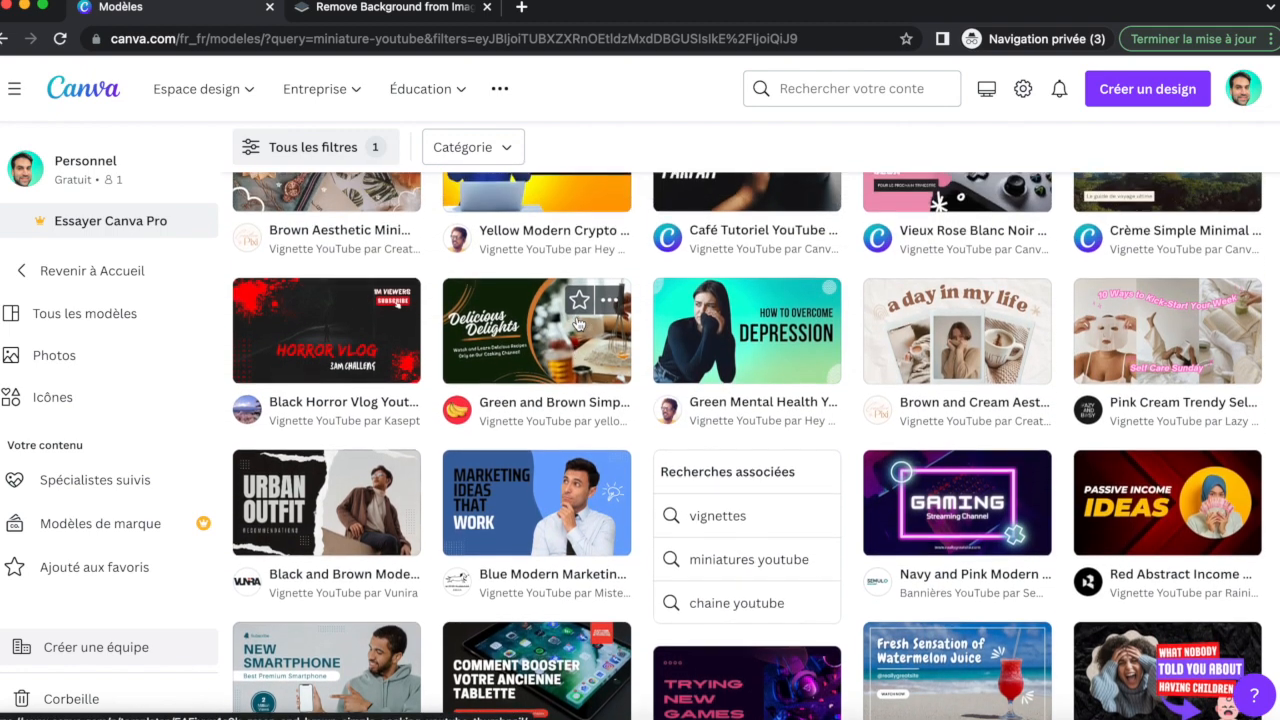
scroll(668, 272, up, 1)
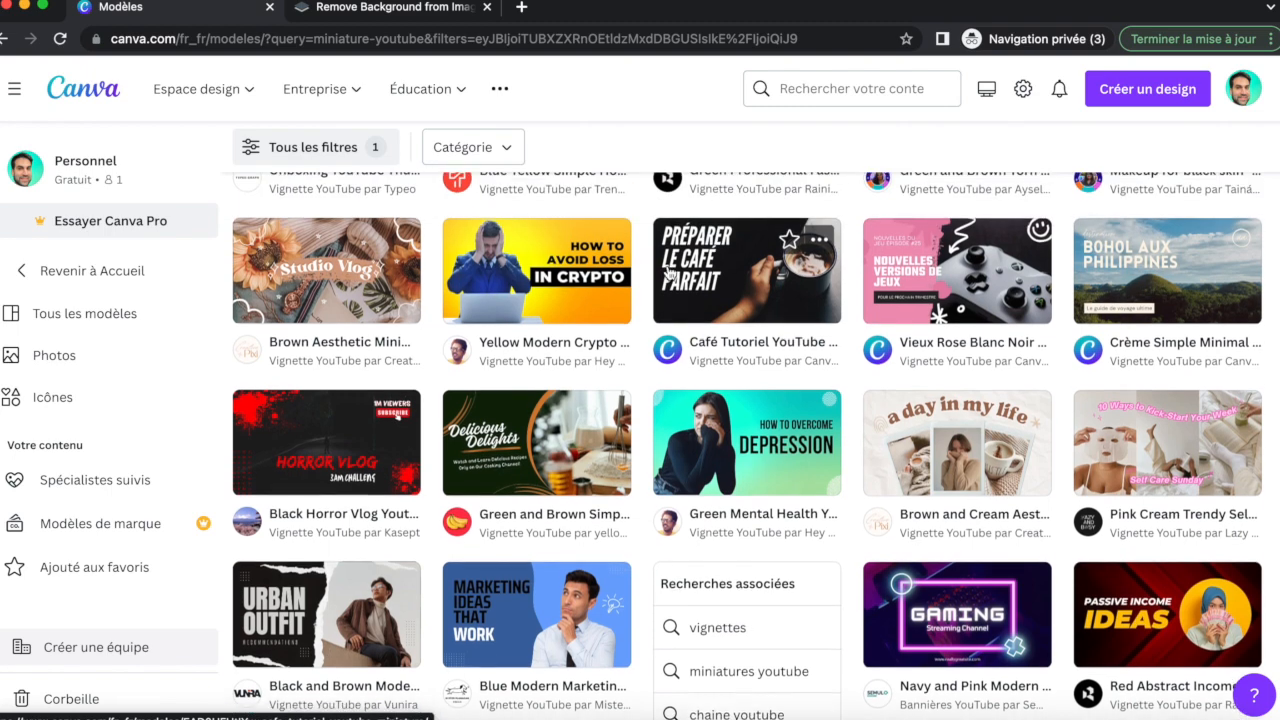
click(513, 270)
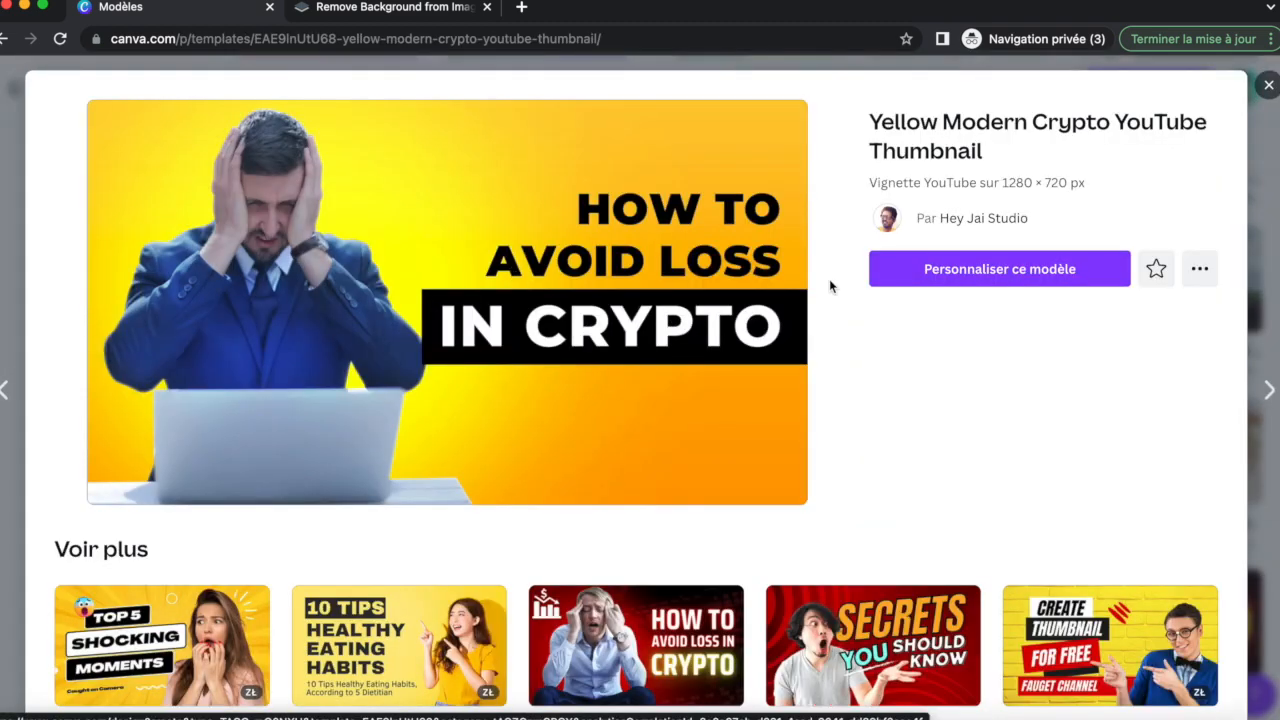
click(1024, 281)
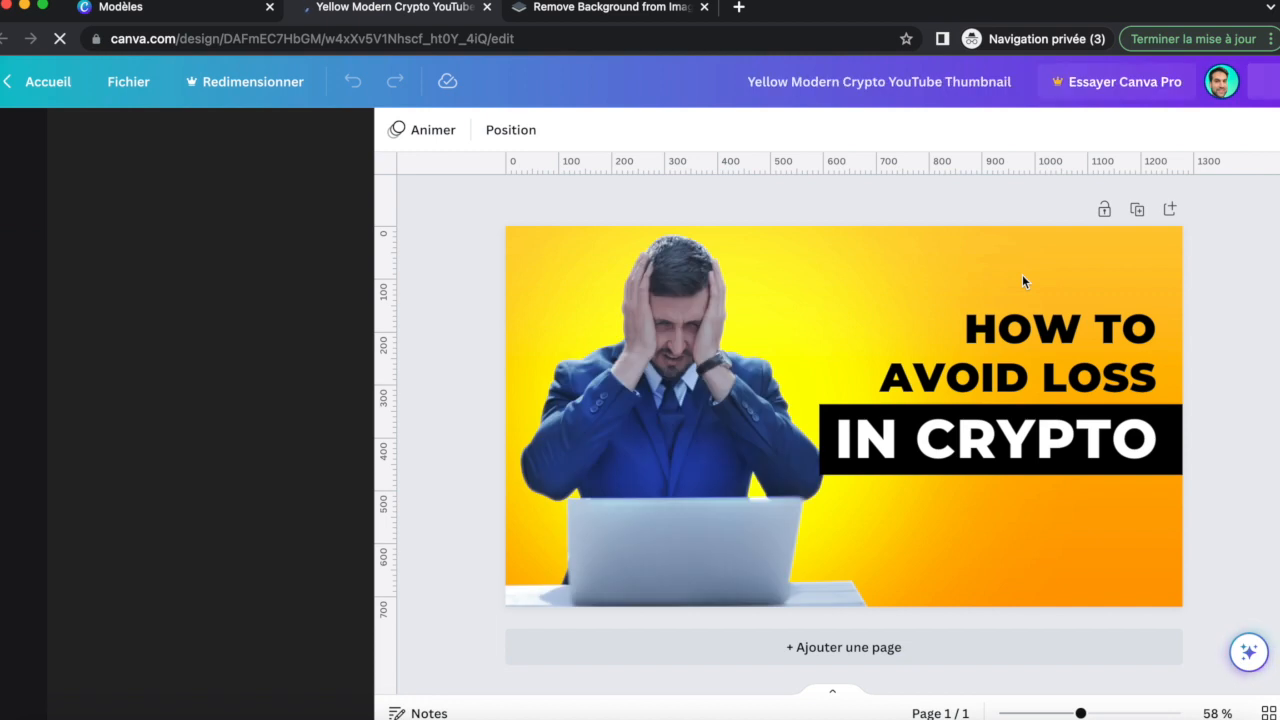
Try deleting the photo of the man with the laptop from the thumbnail, and undo the deletion
click(657, 415)
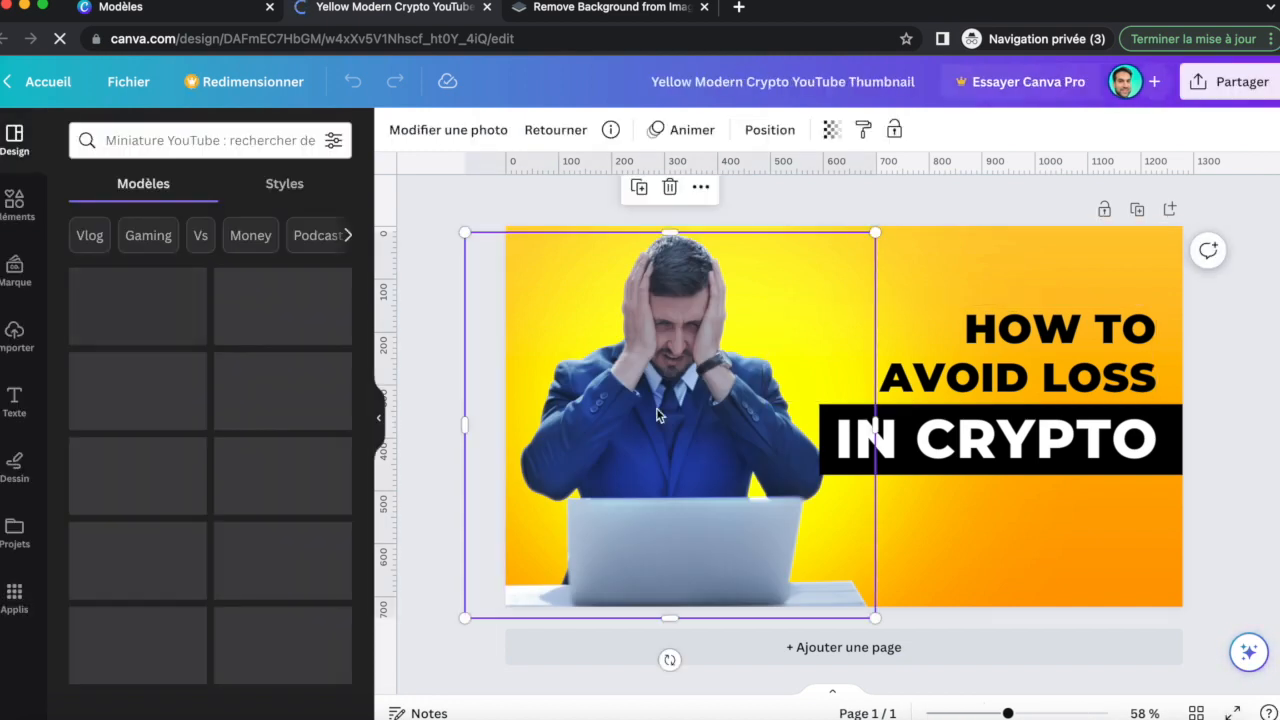
key(Delete)
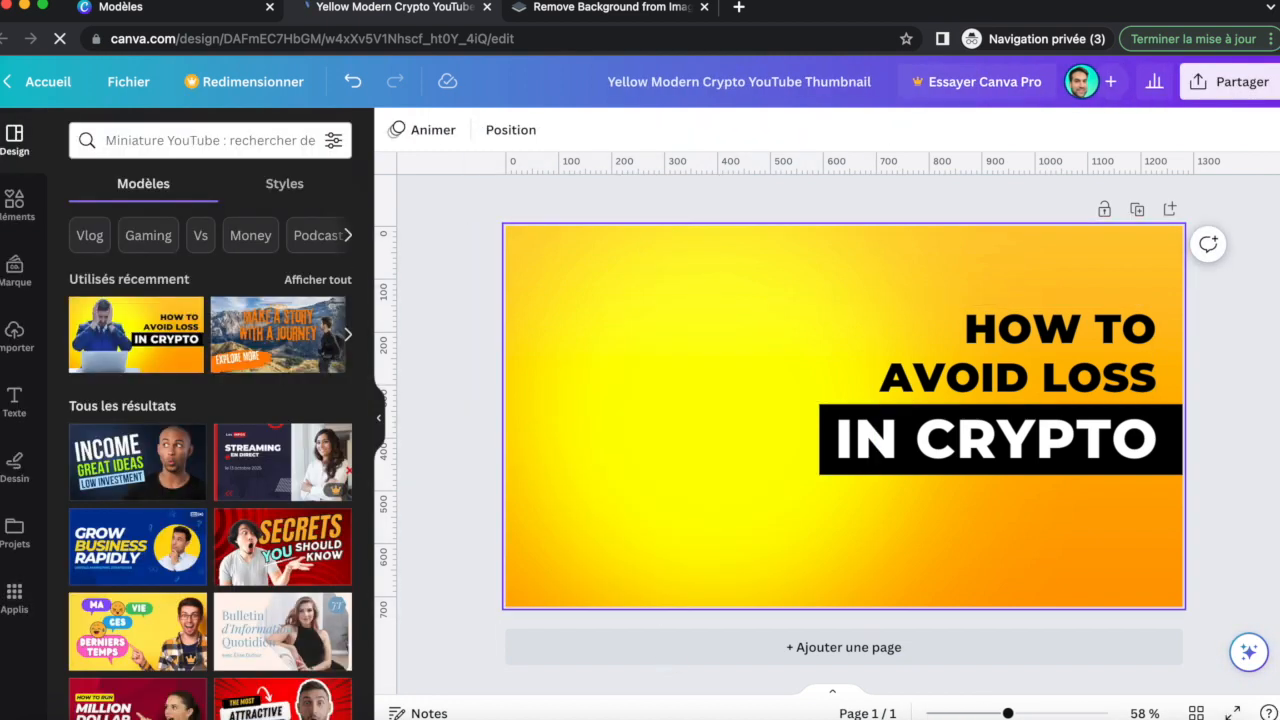
key(super+z)
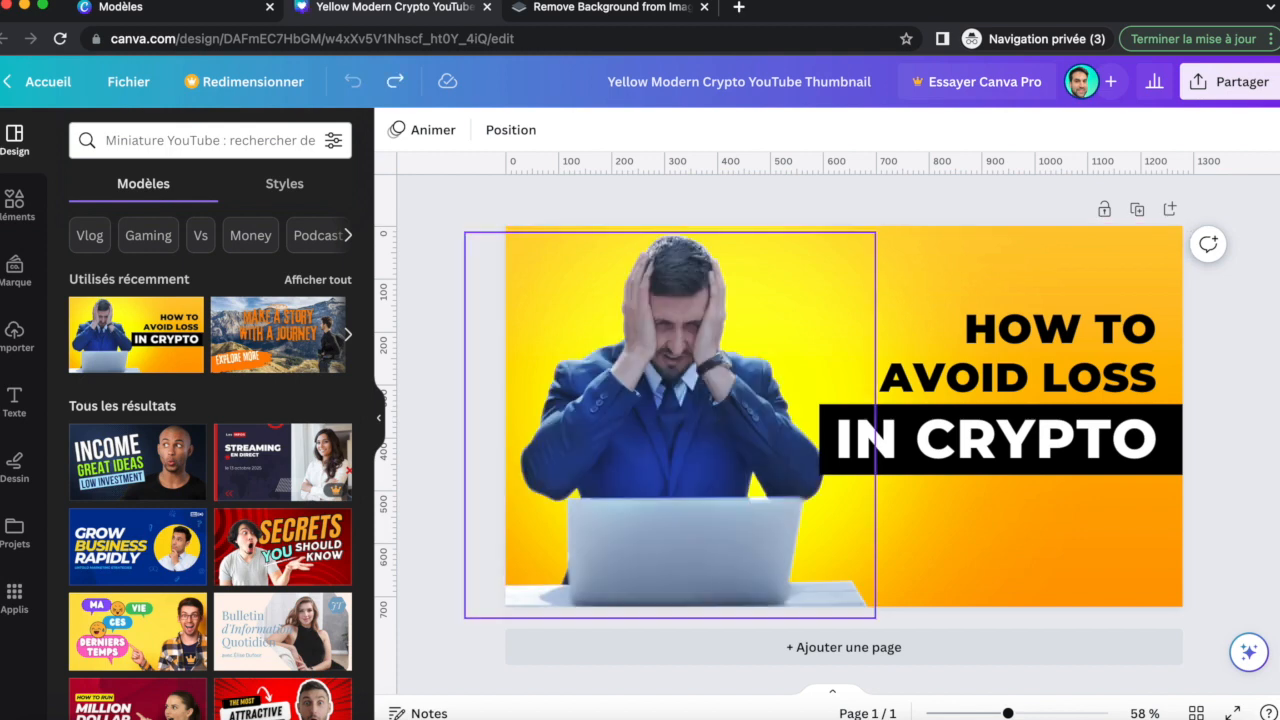
Try Gulfs Display and Anton on the IN CRYPTO text, and settle on the Gagalin font
click(1037, 442)
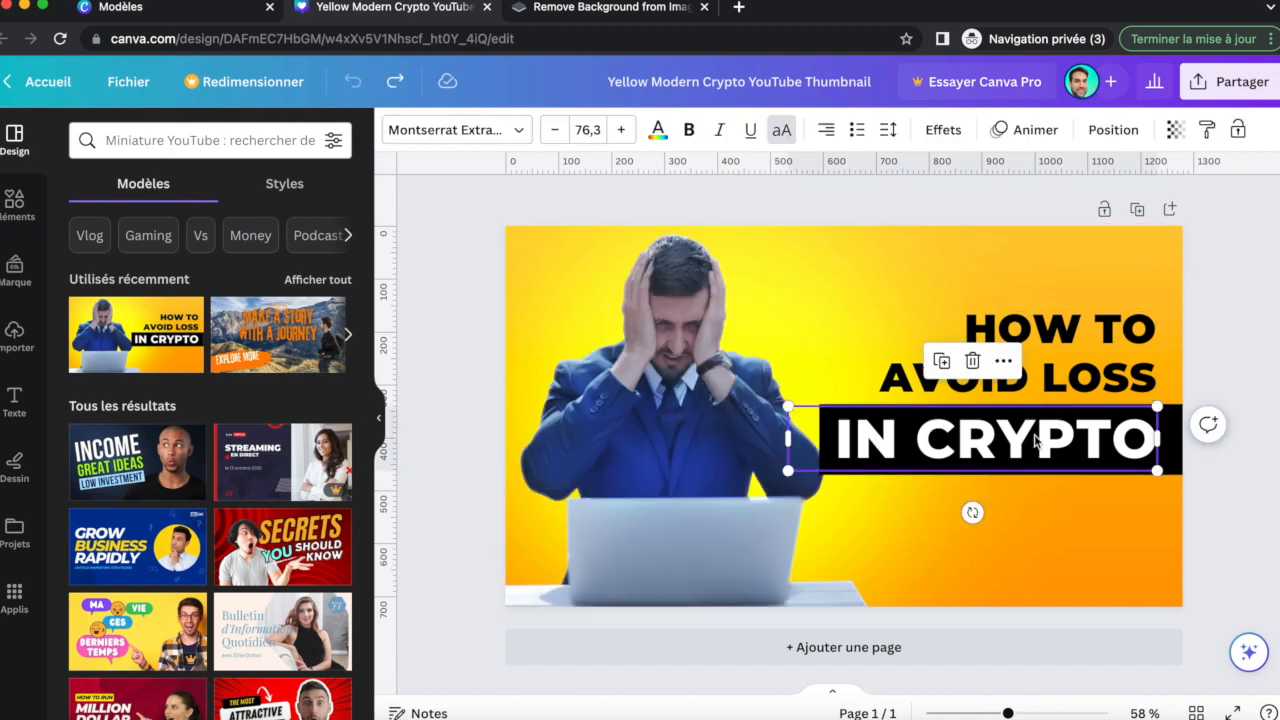
click(1094, 384)
click(1055, 447)
click(460, 130)
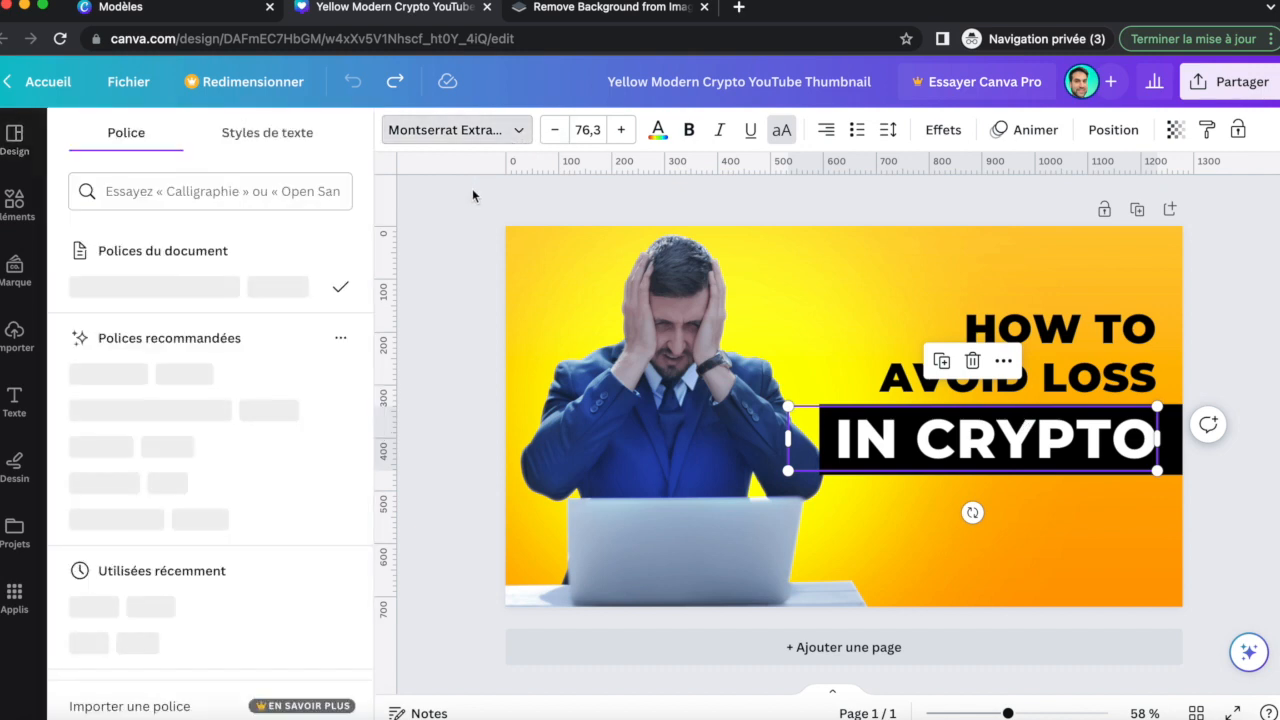
click(140, 522)
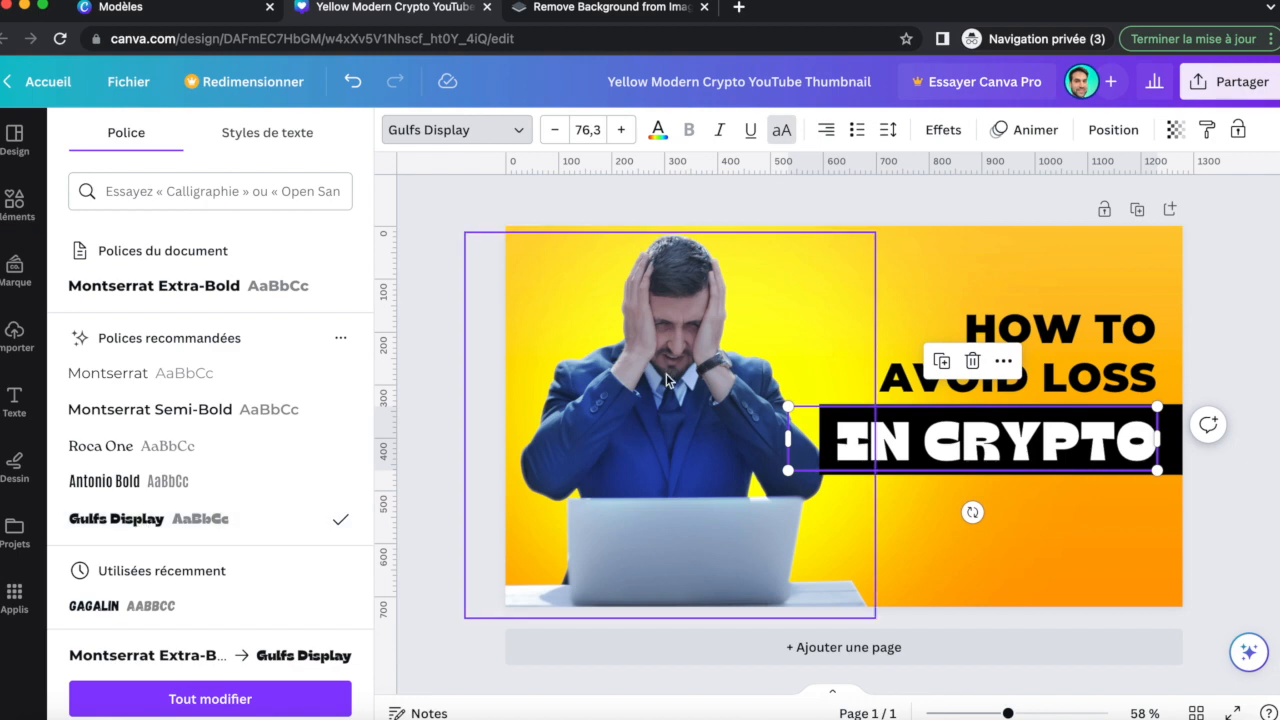
scroll(130, 607, down, 2)
scroll(130, 607, down, 6)
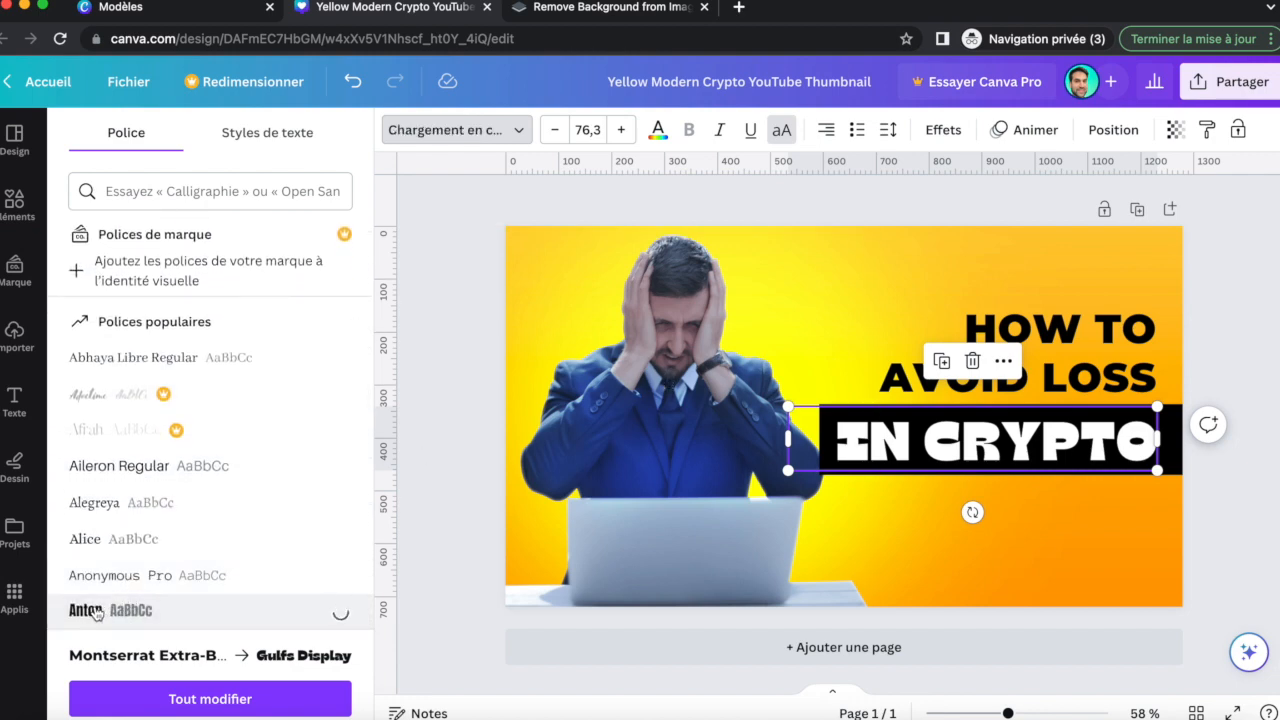
scroll(135, 452, up, 5)
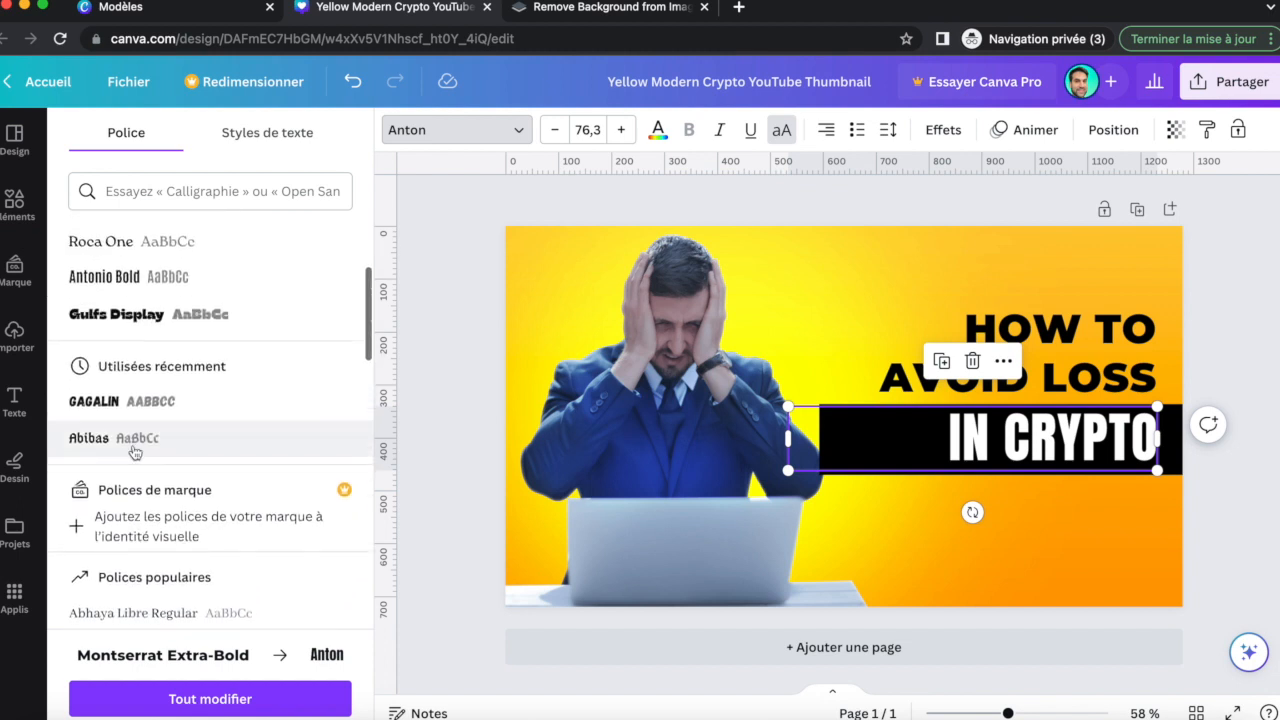
click(99, 402)
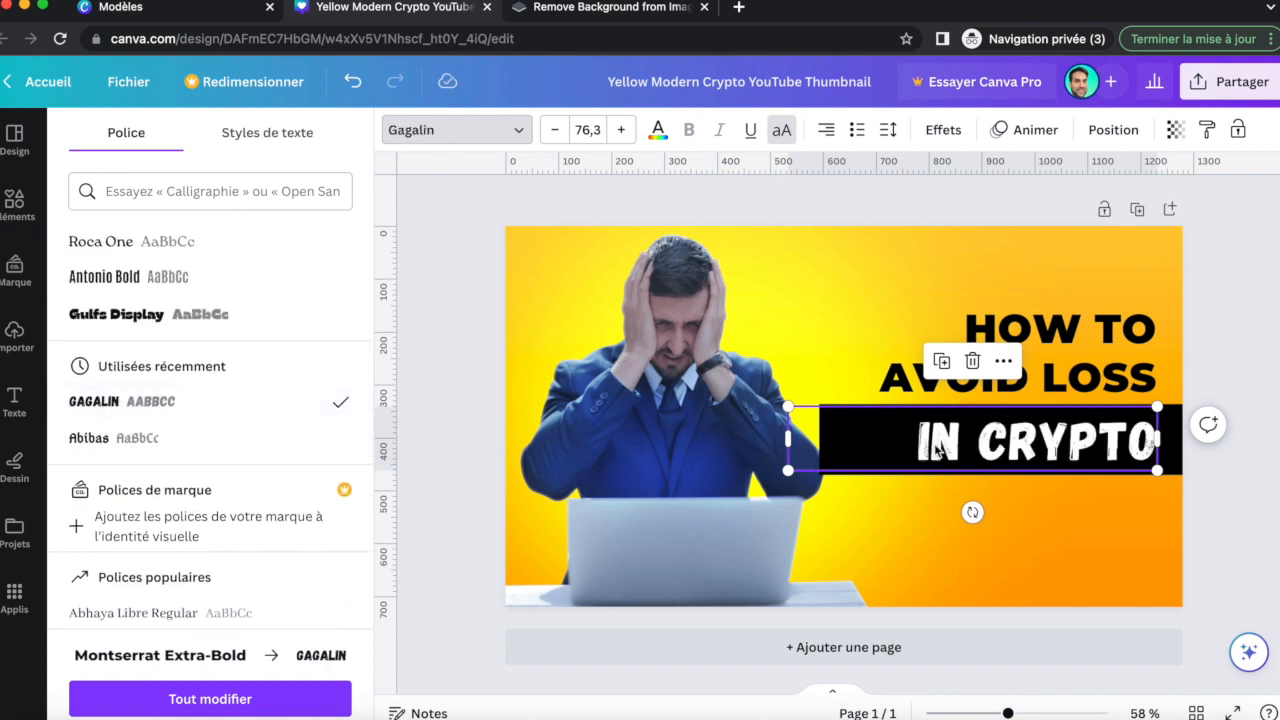
Replace the IN CRYPTO text with CHRIS TESTE TOUT and widen its text box to about 833 so it fits on one line
double_click(1128, 430)
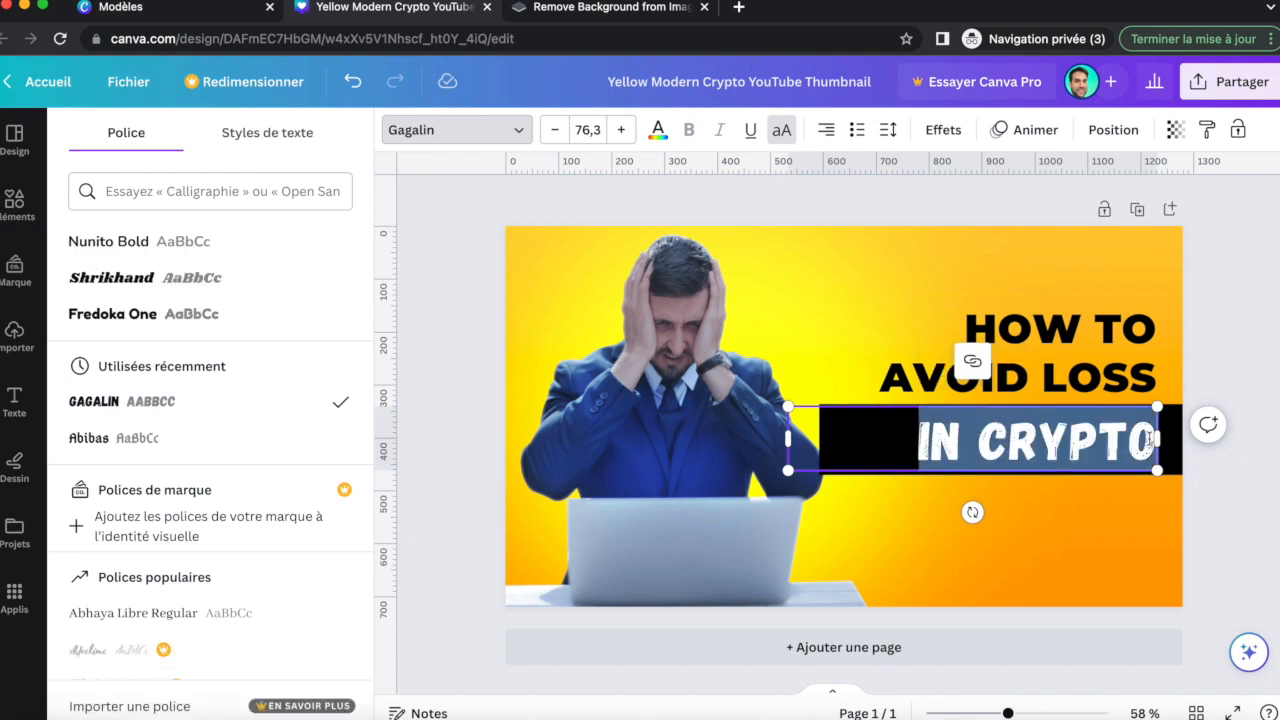
text(CHRI)
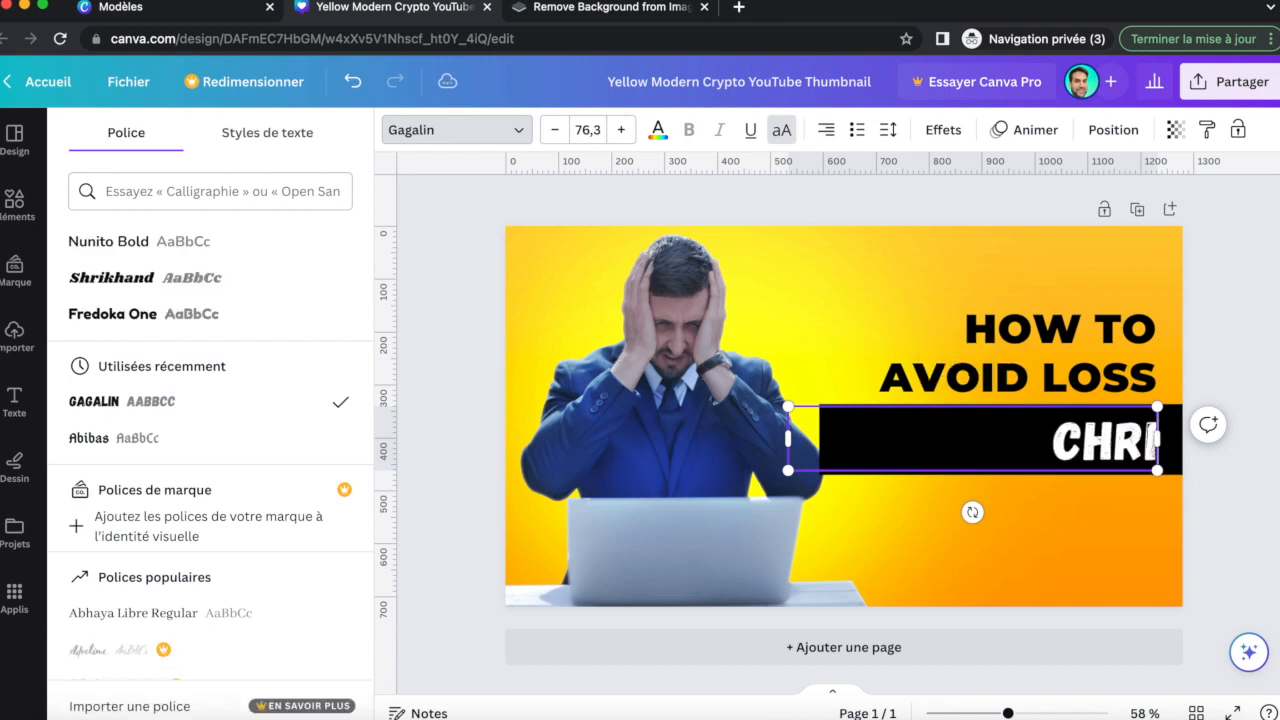
text(S TESTE TOUT)
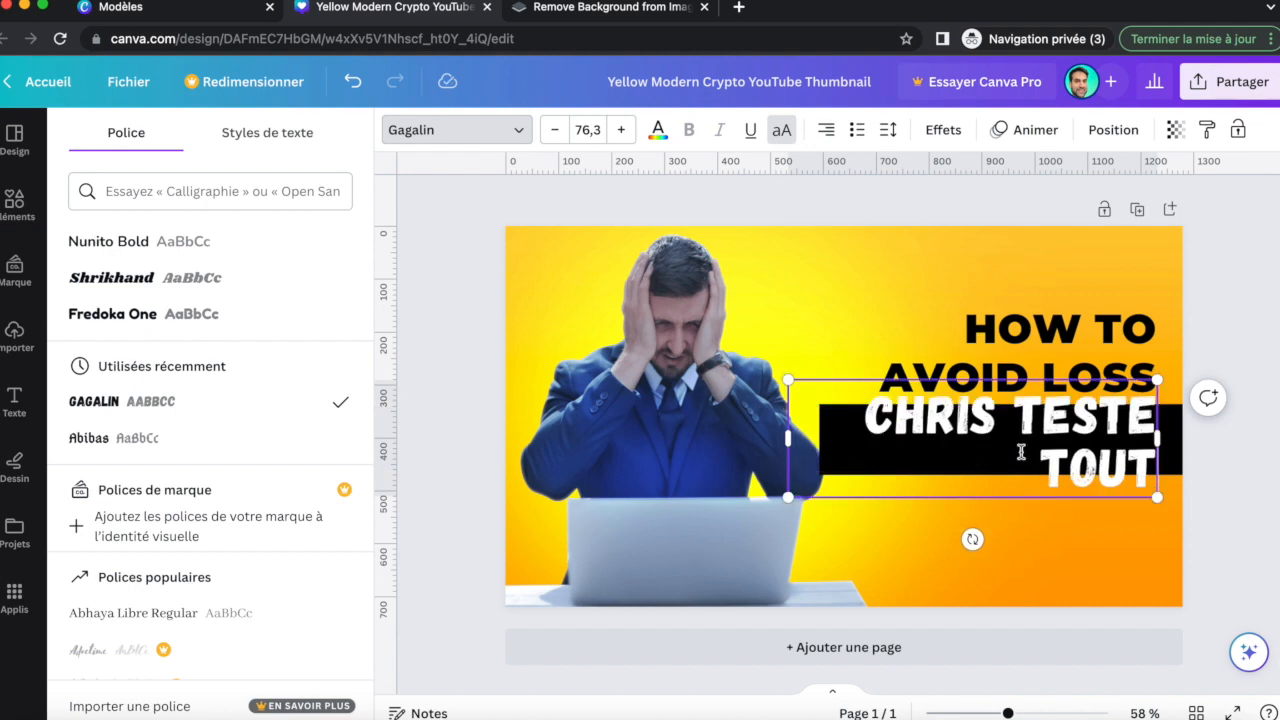
drag(788, 438, 718, 441)
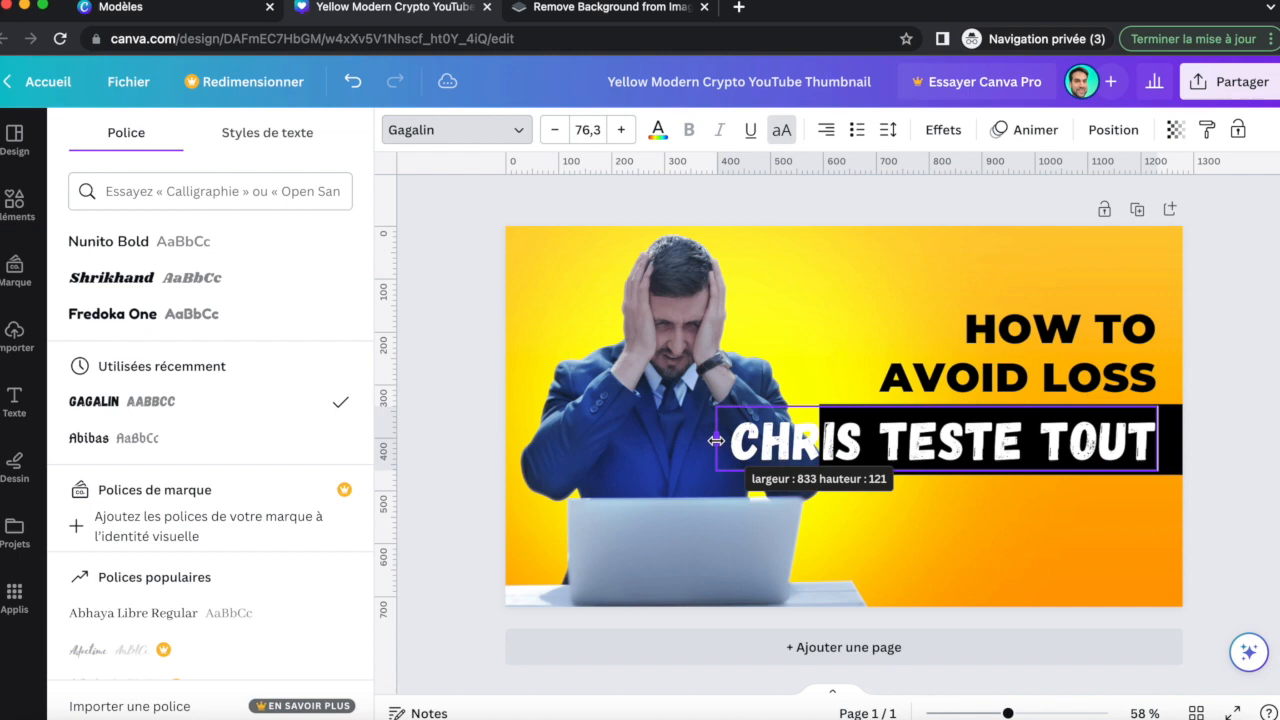
Extend the black bar behind CHRIS TESTE TOUT leftward until it covers the full line of text
click(1174, 428)
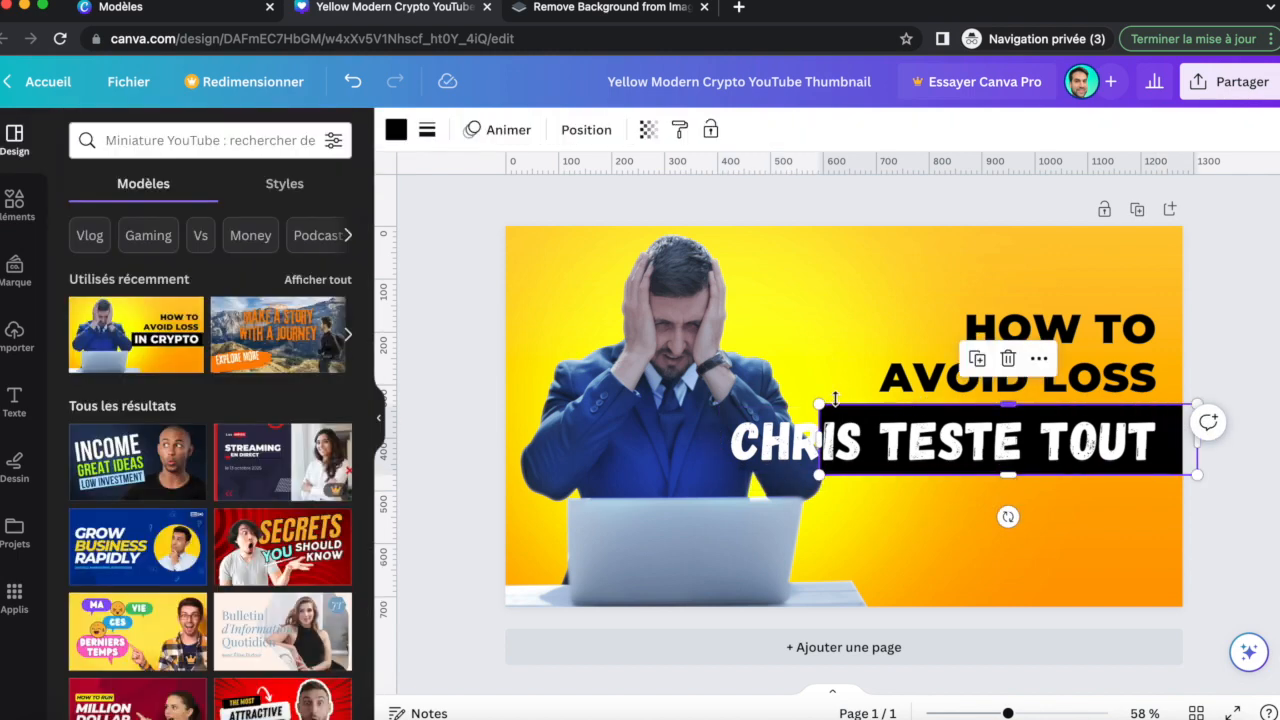
drag(820, 435, 716, 440)
click(807, 268)
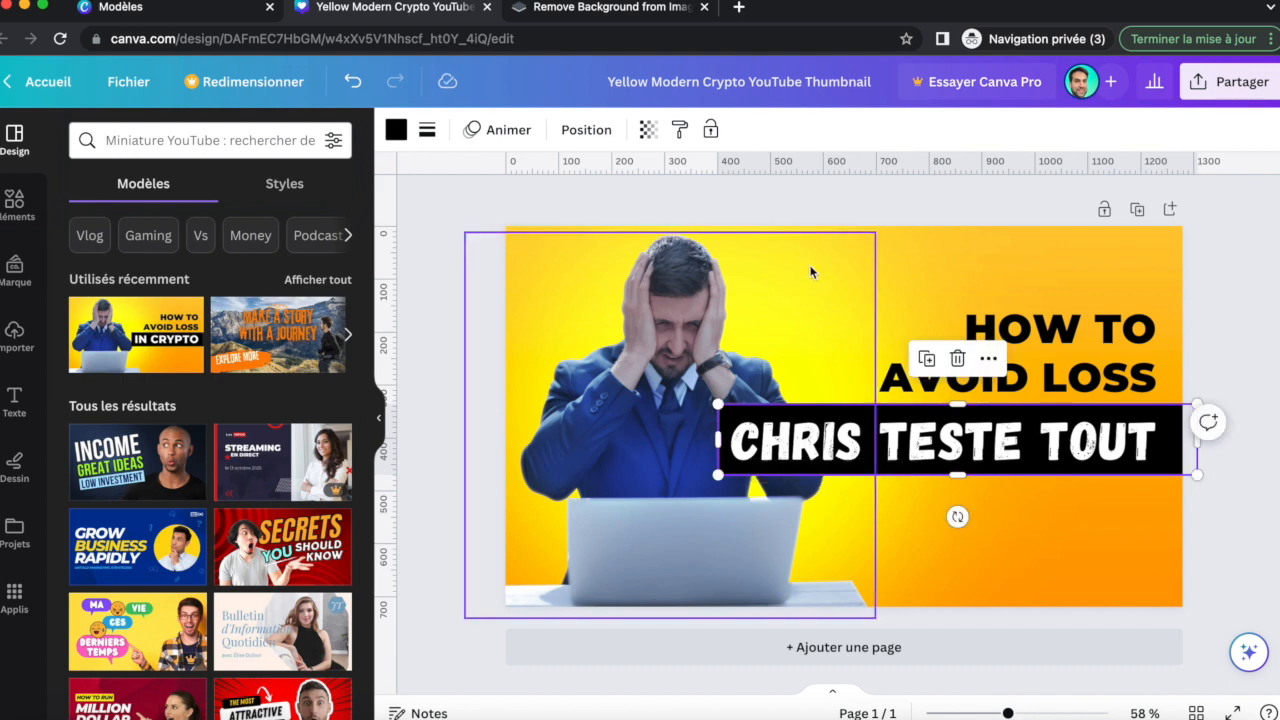
Try a pink and a purple-to-turquoise background, and settle on the light green to blue gradient
click(967, 274)
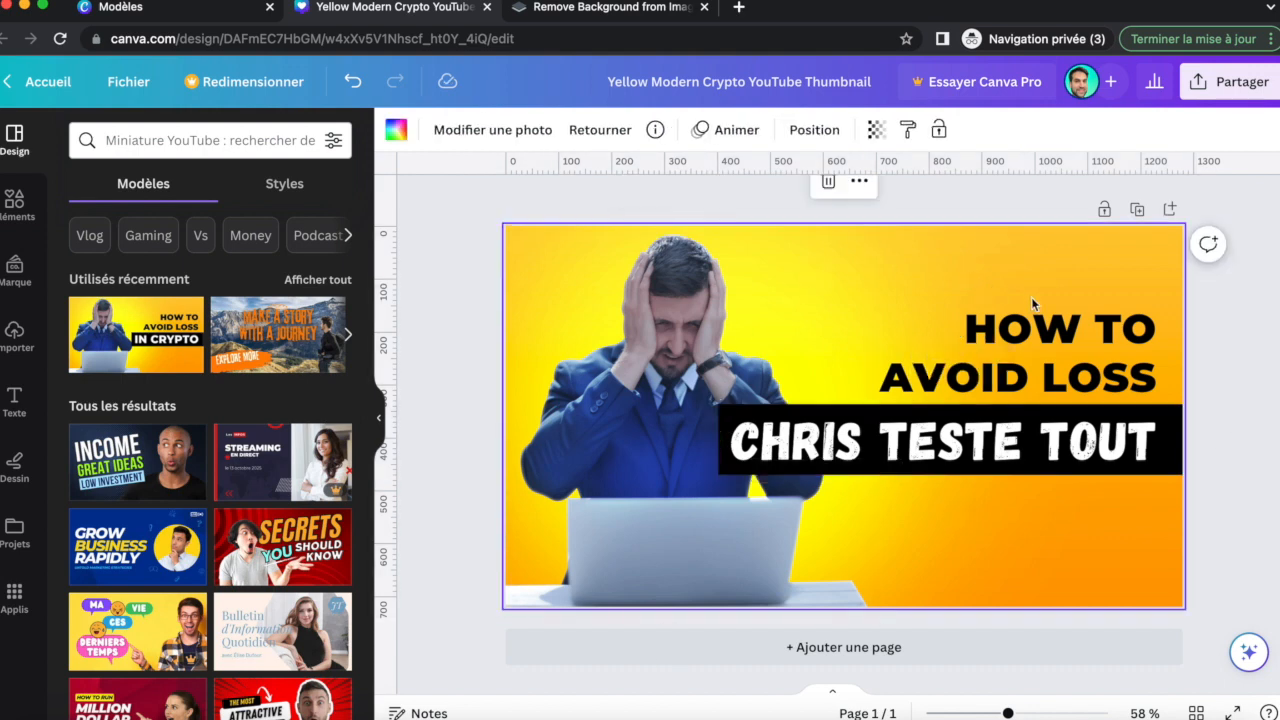
click(478, 135)
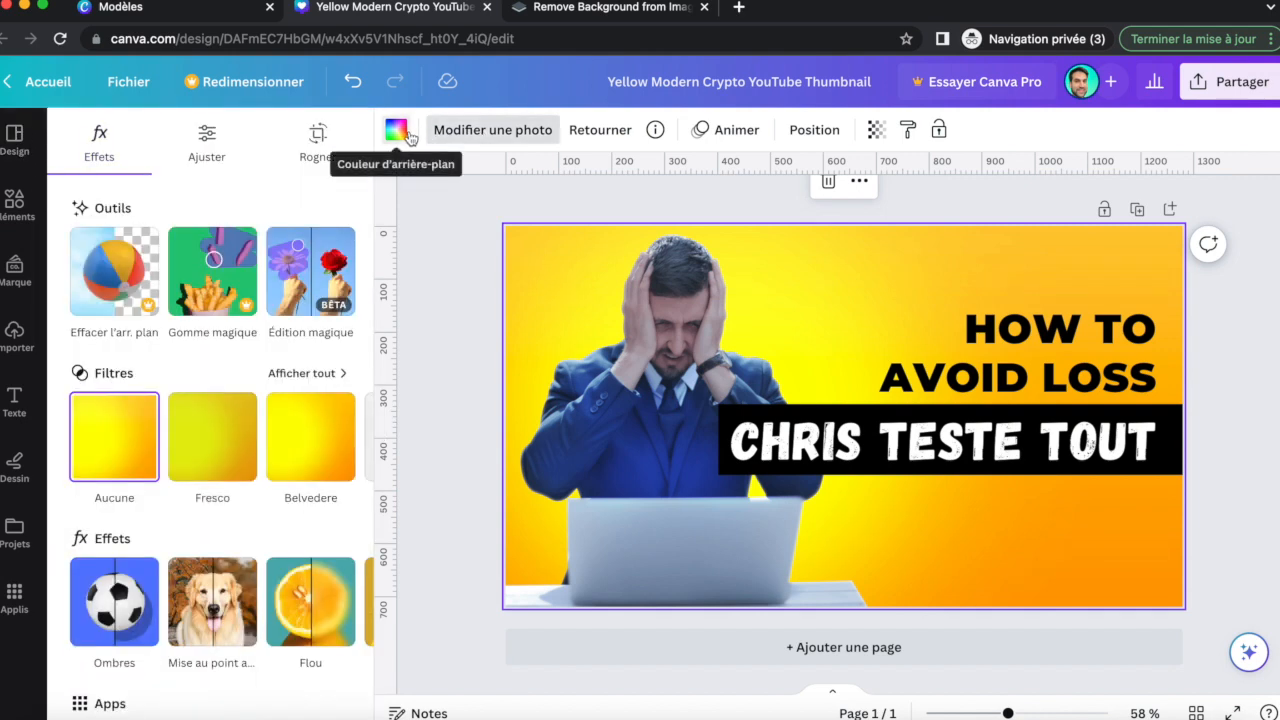
click(396, 131)
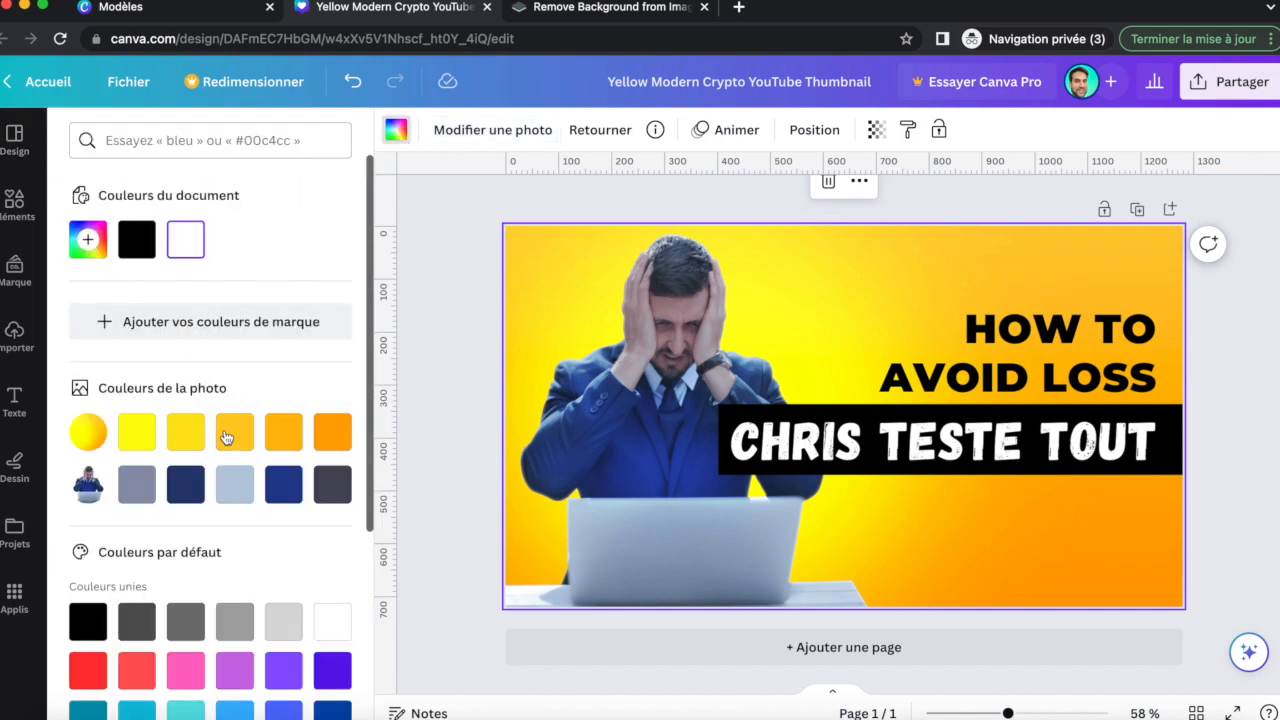
click(185, 669)
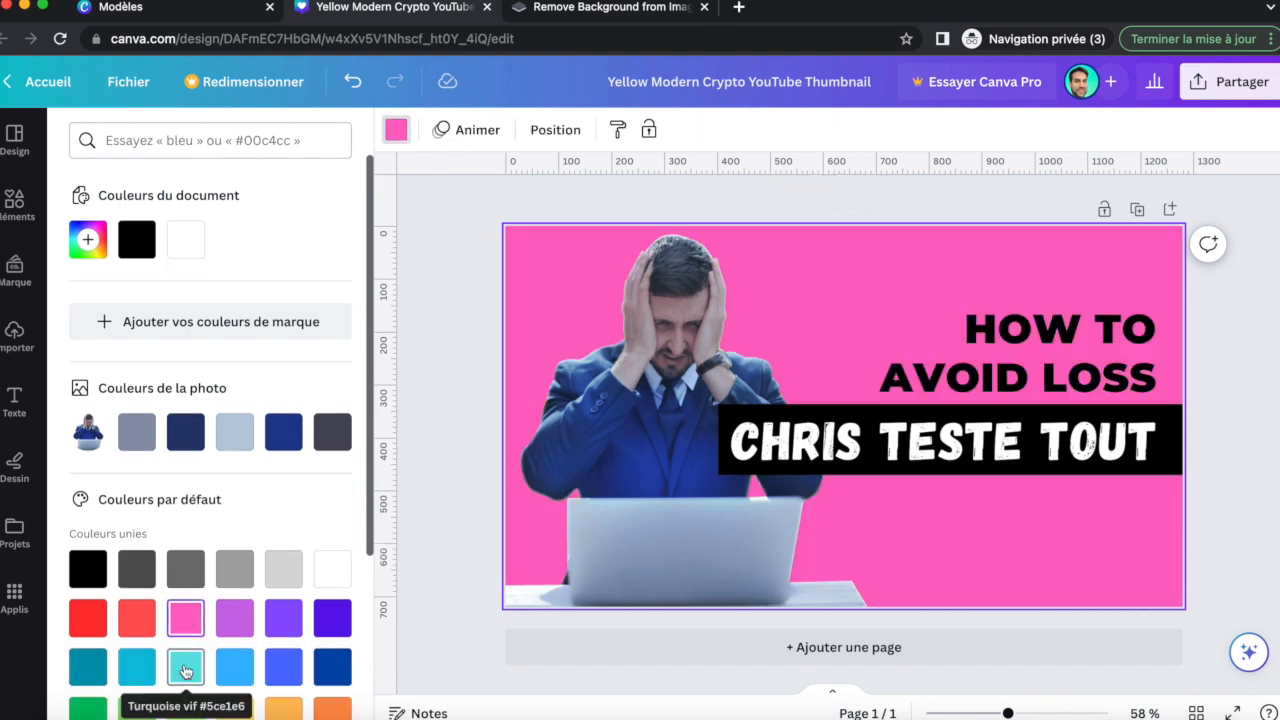
scroll(210, 650, down, 3)
click(286, 591)
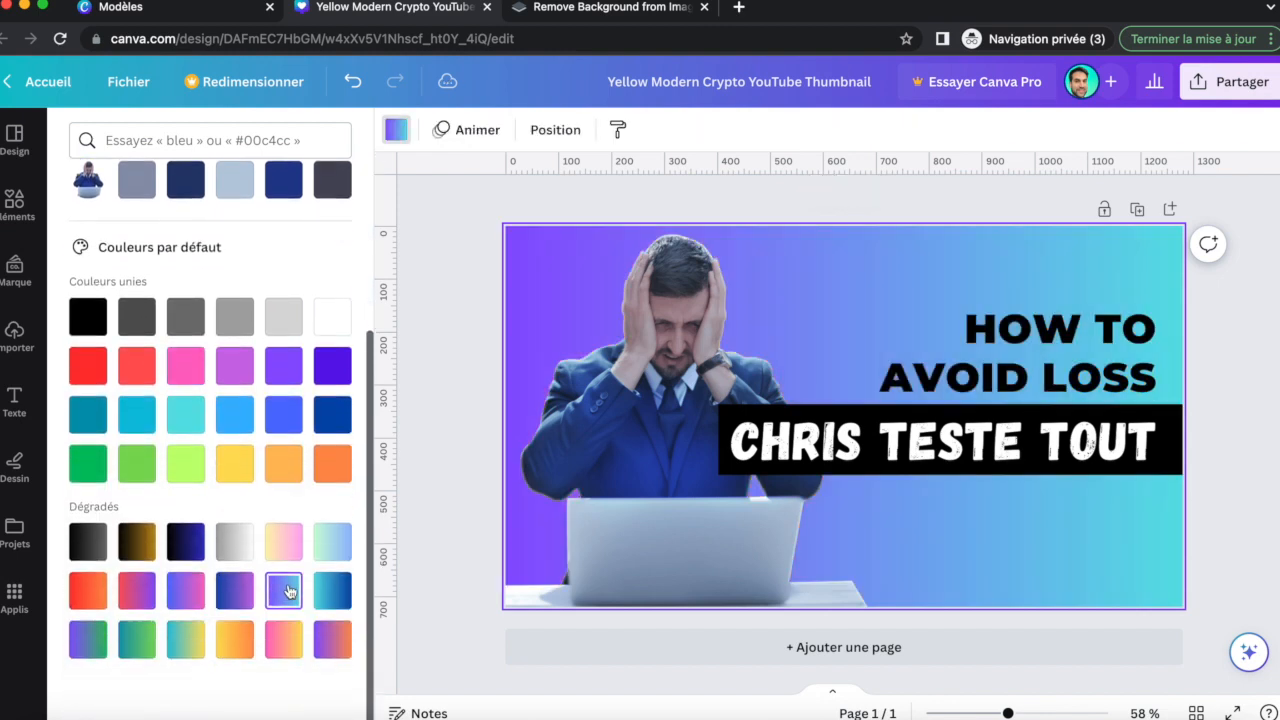
click(333, 542)
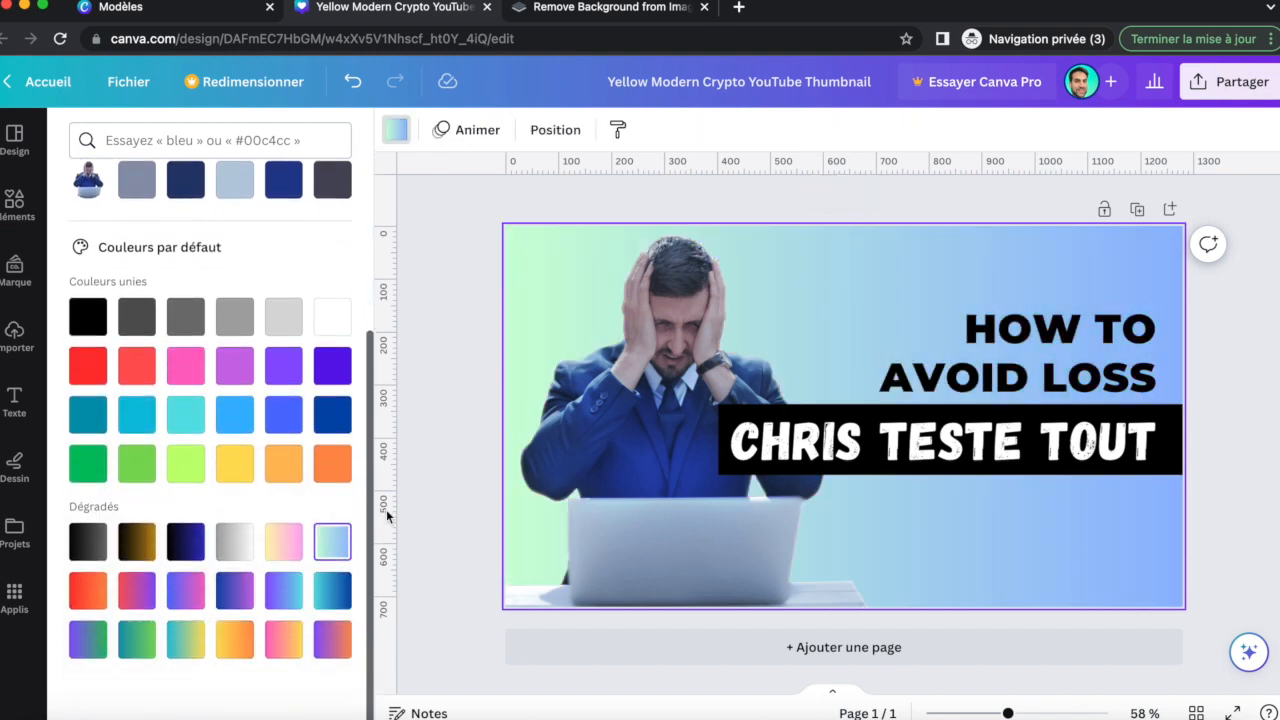
Look through the editor's template, element, brand, text and drawing tools
click(15, 140)
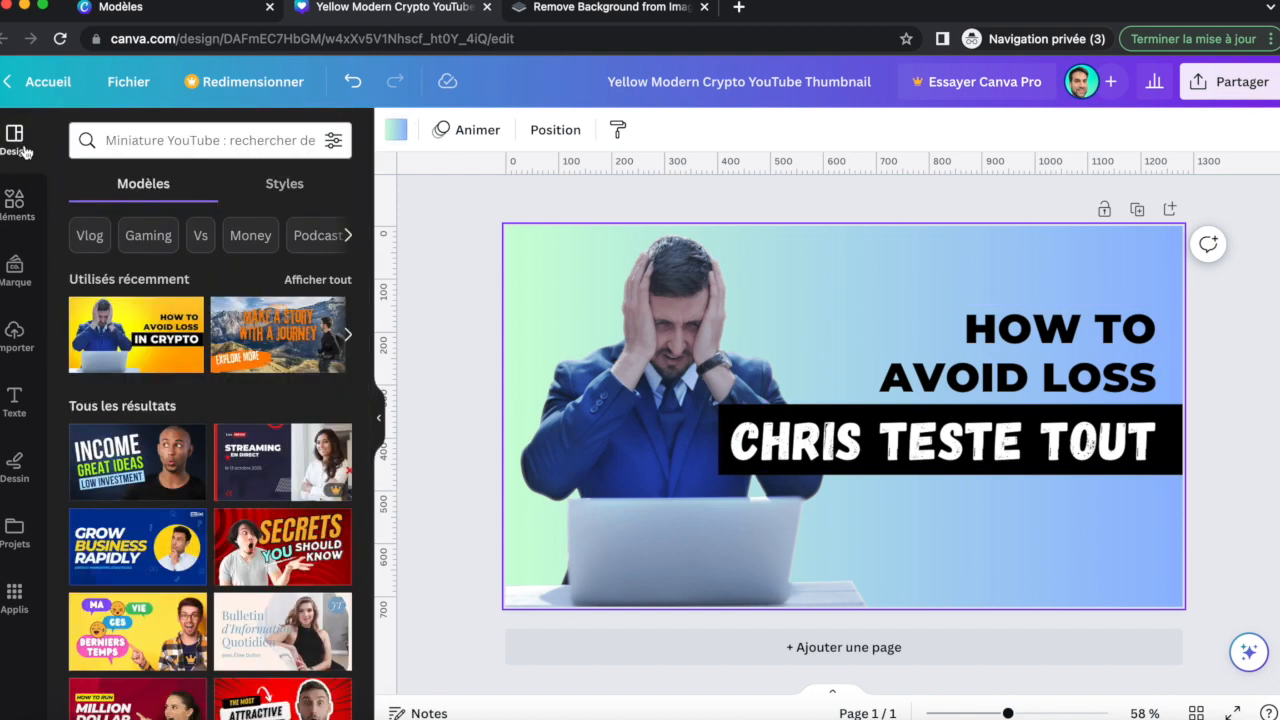
click(14, 199)
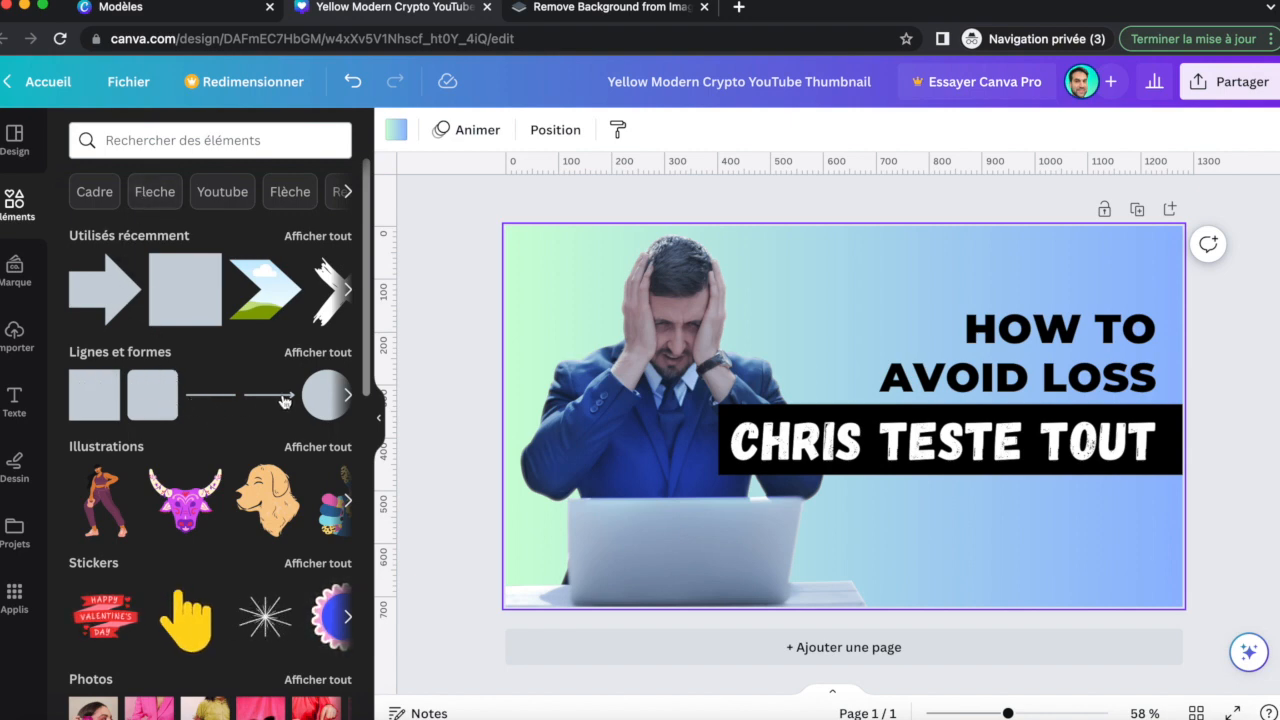
click(24, 280)
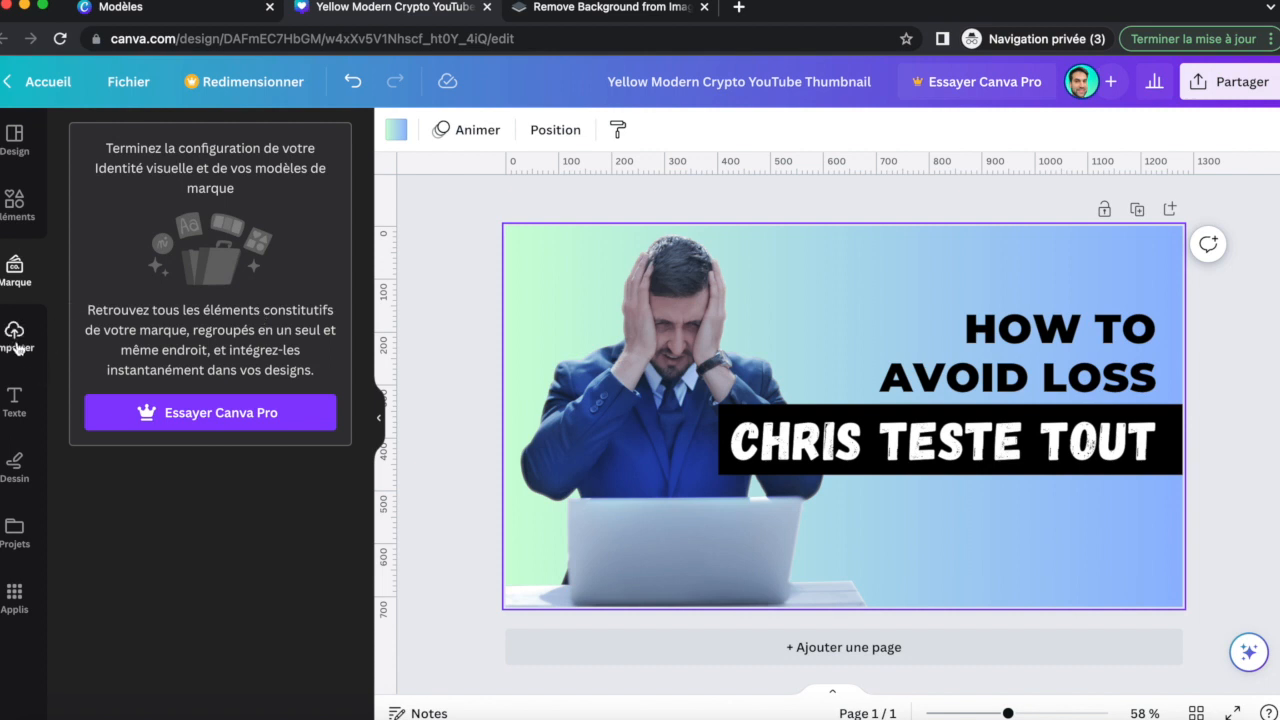
click(15, 400)
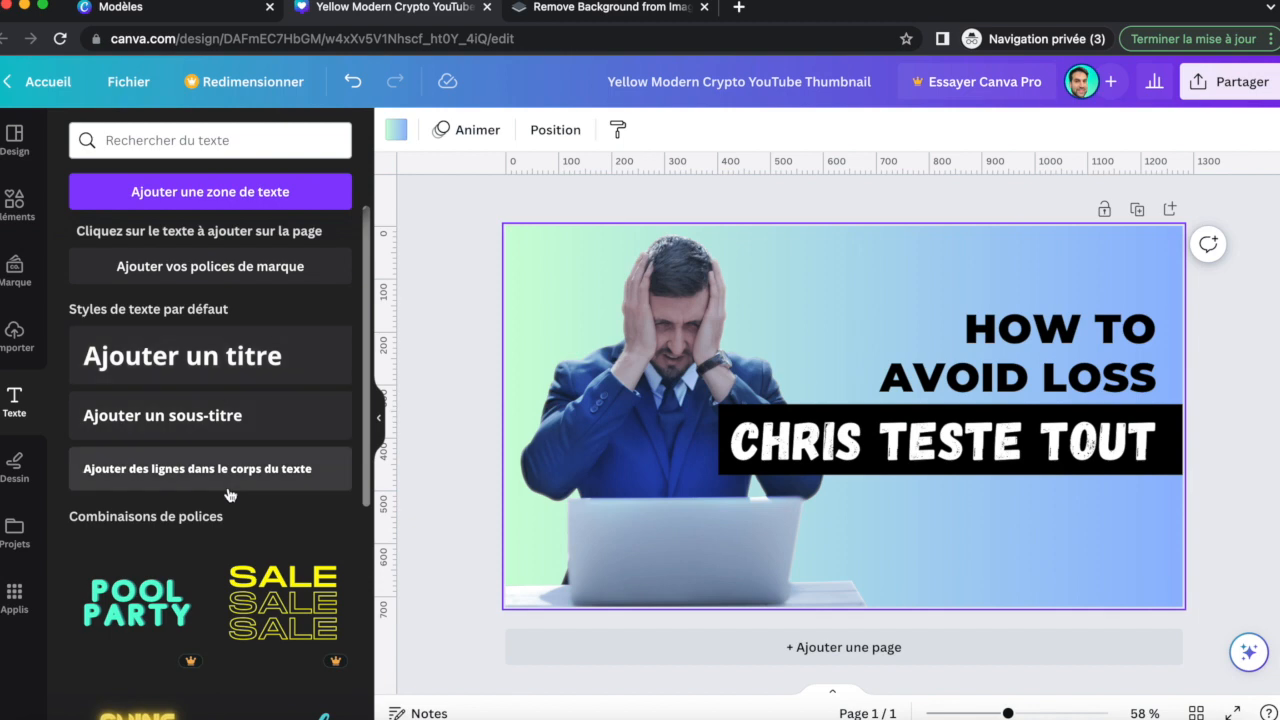
click(29, 473)
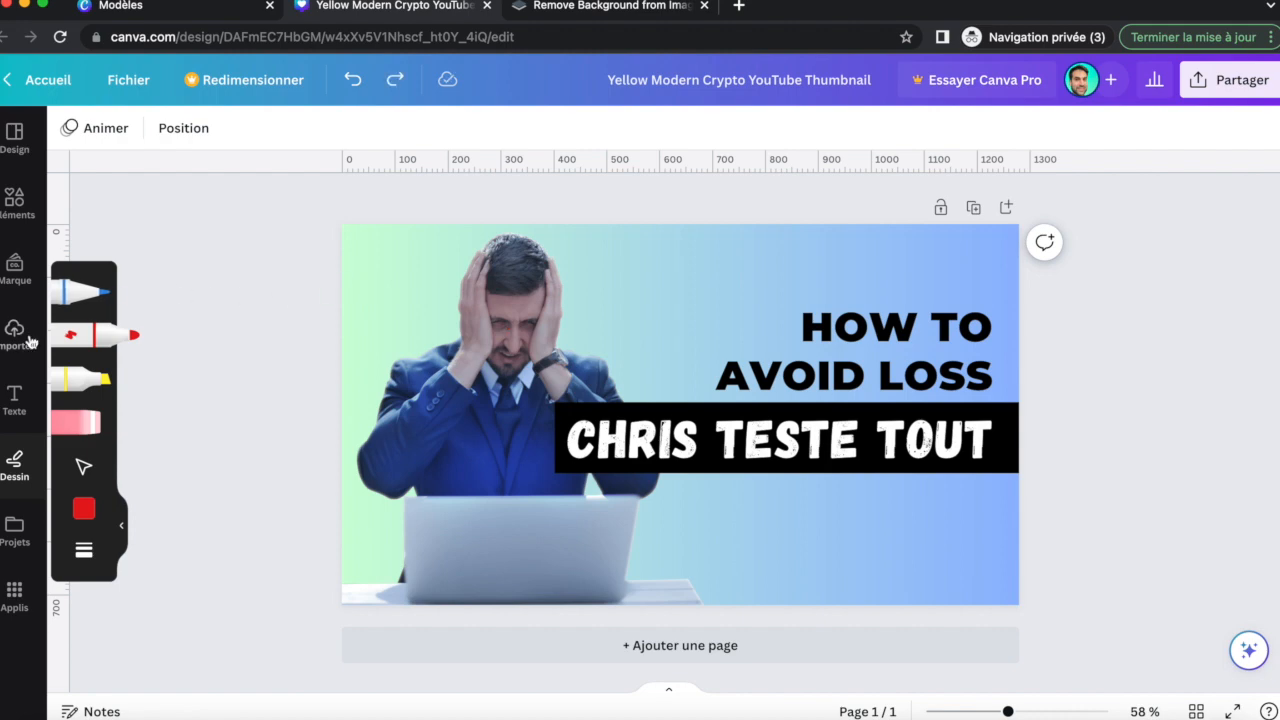
Show the uploaded images and delete the photo of the man with the laptop from the thumbnail
click(26, 340)
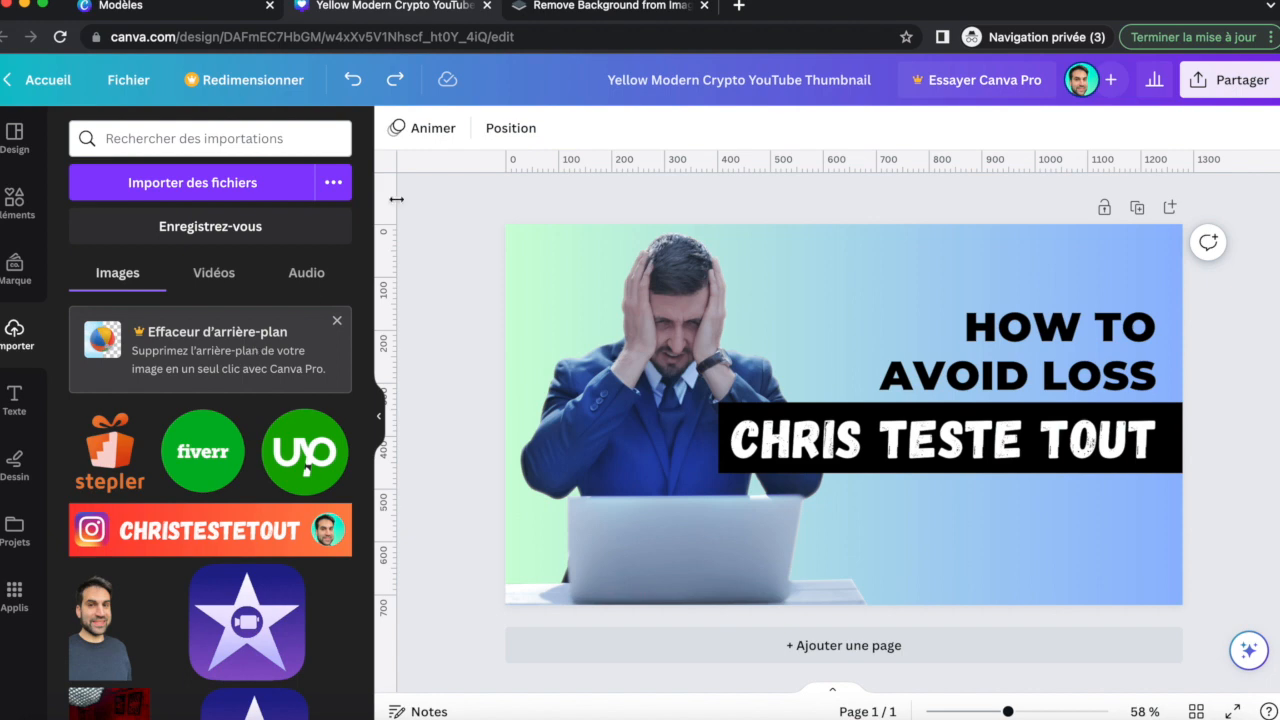
click(662, 408)
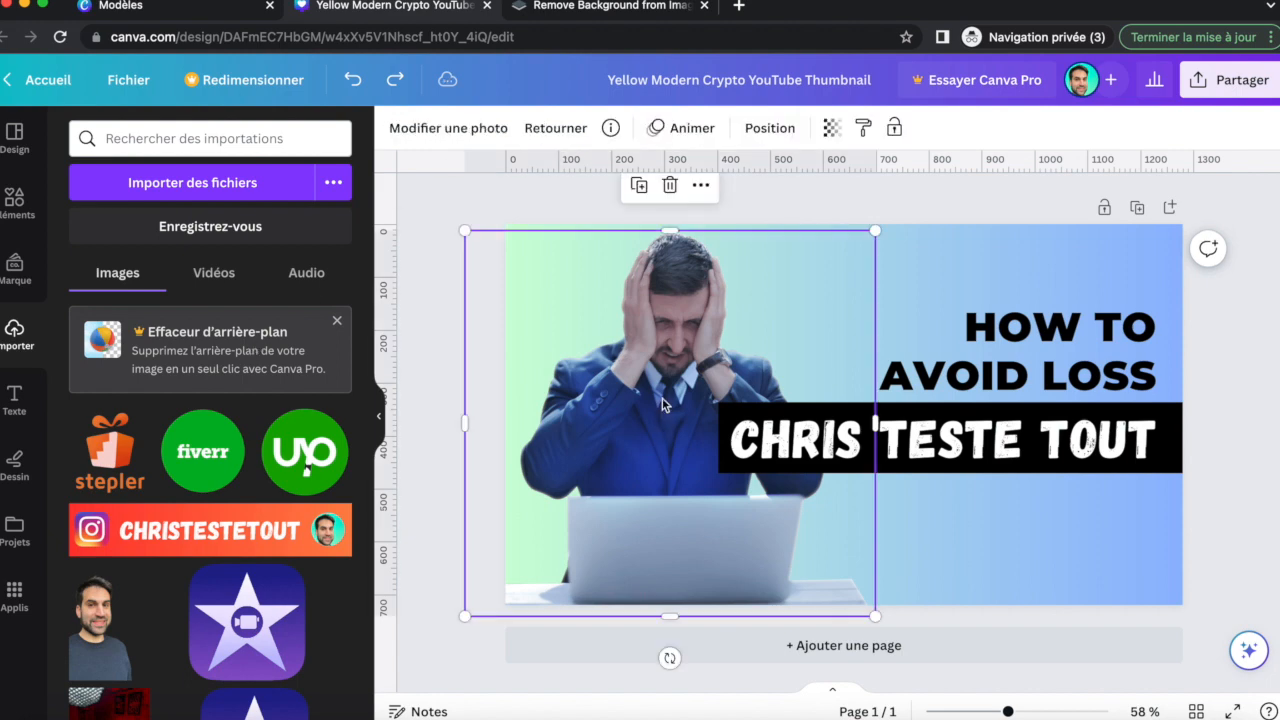
key(Delete)
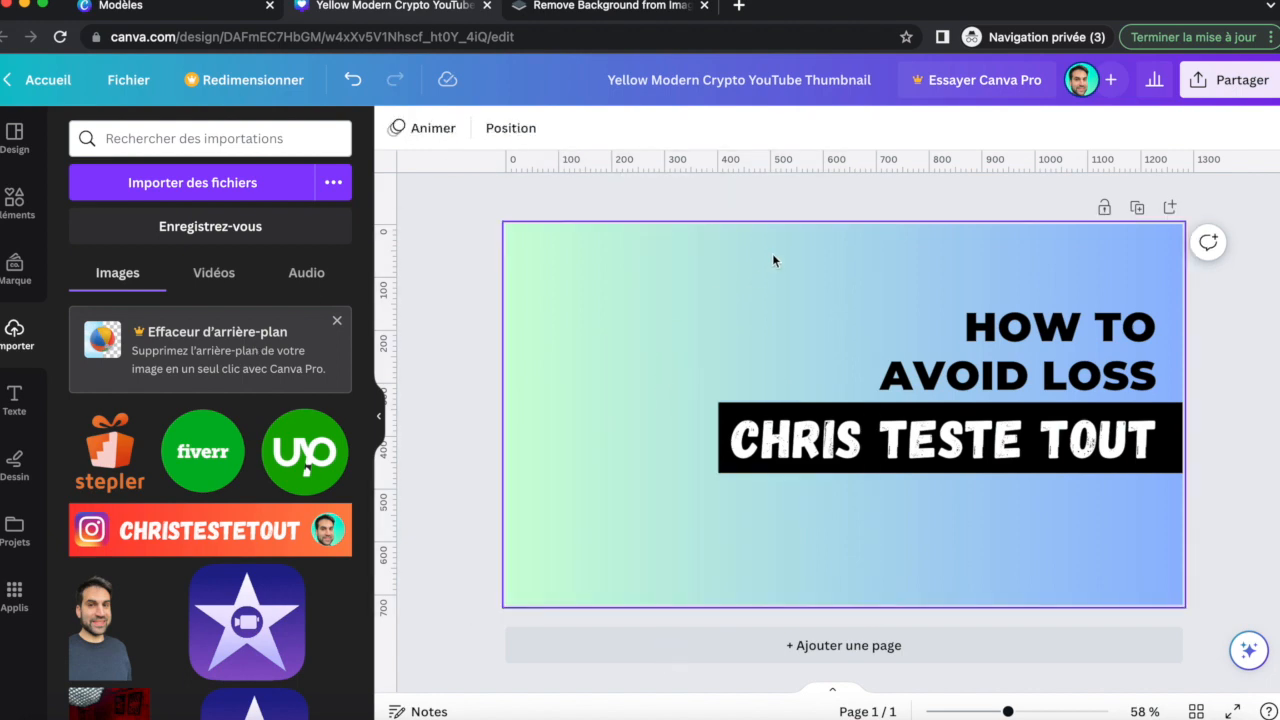
Switch to remove.bg and upload the portrait "Photo le 17-06-2023 à 09.57 #4" for background removal
click(623, 9)
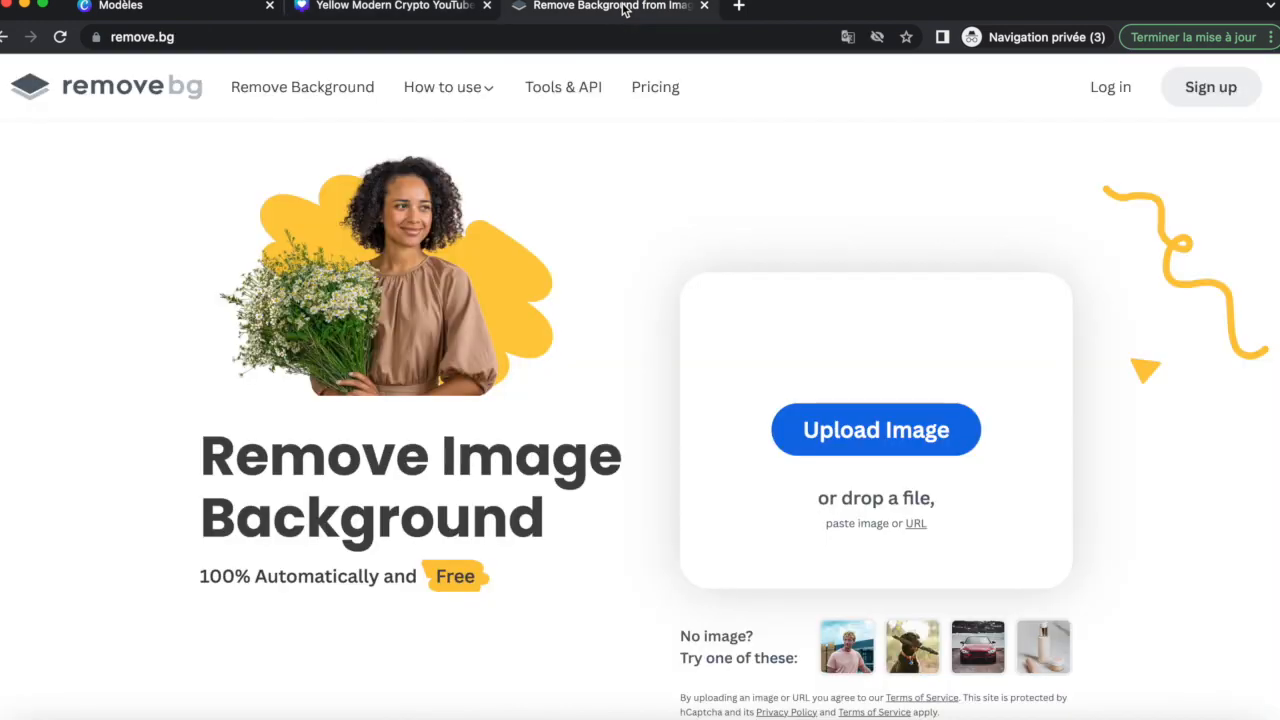
click(880, 432)
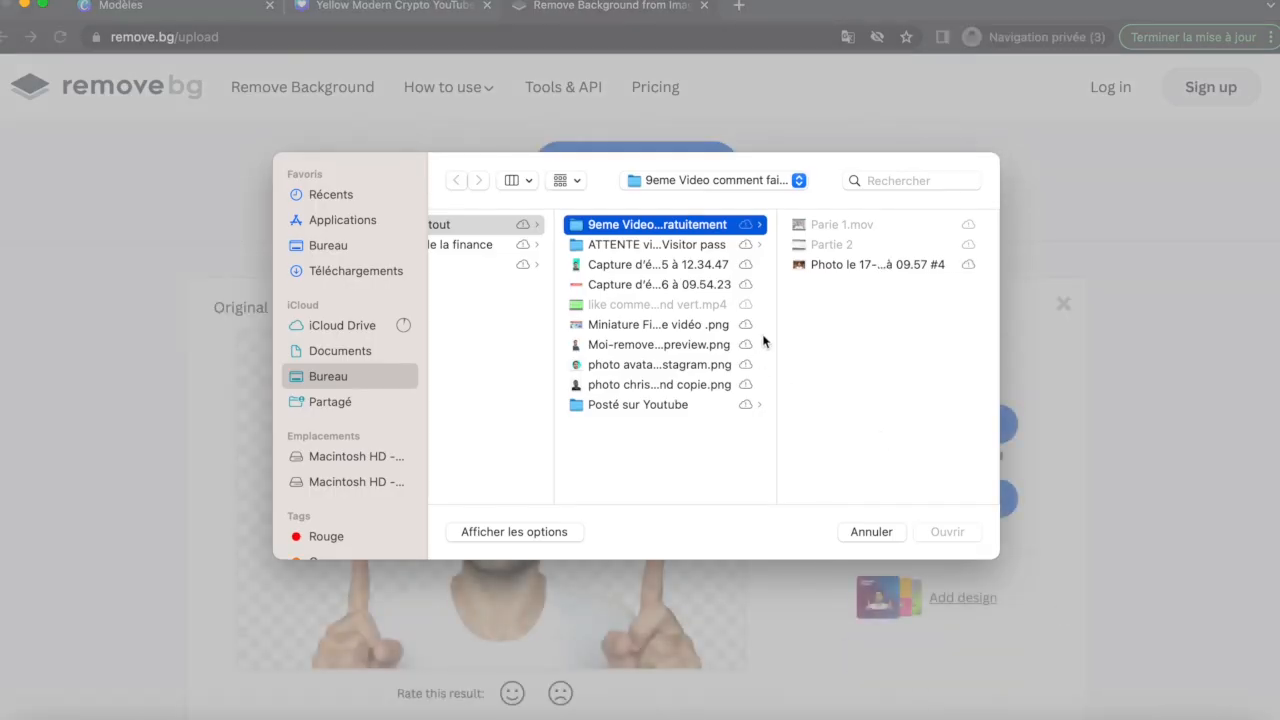
click(840, 265)
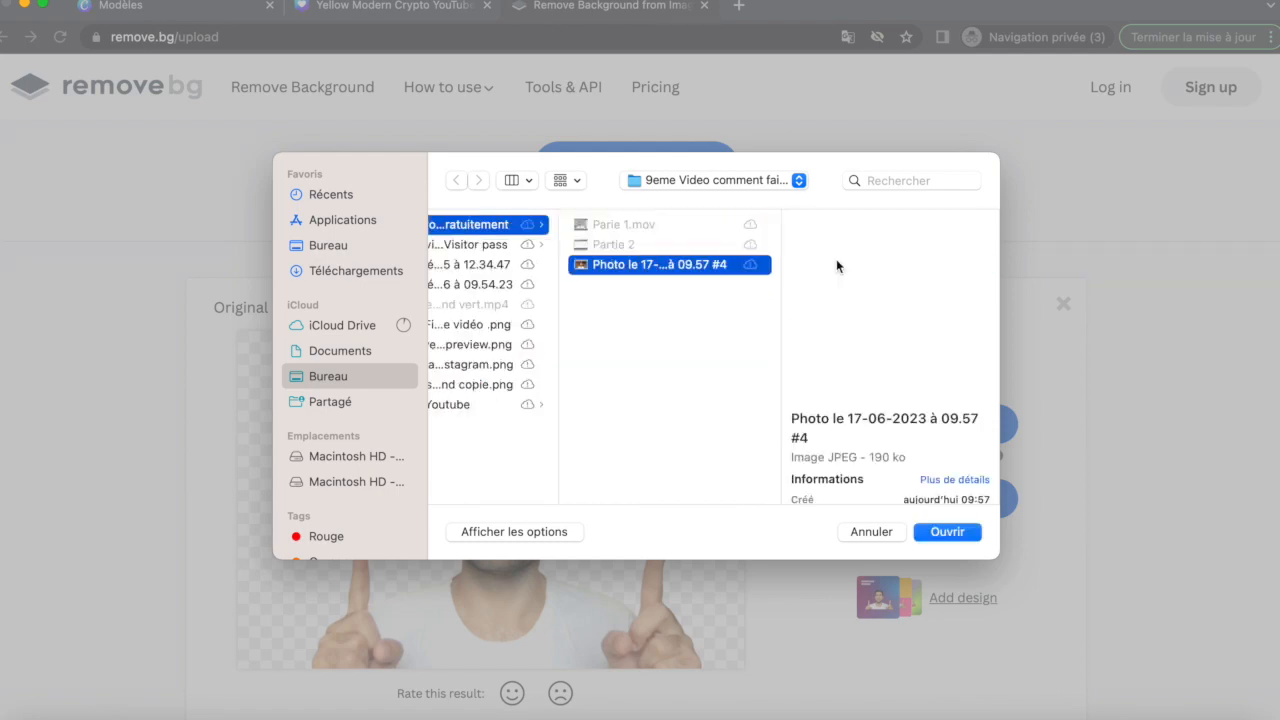
click(950, 532)
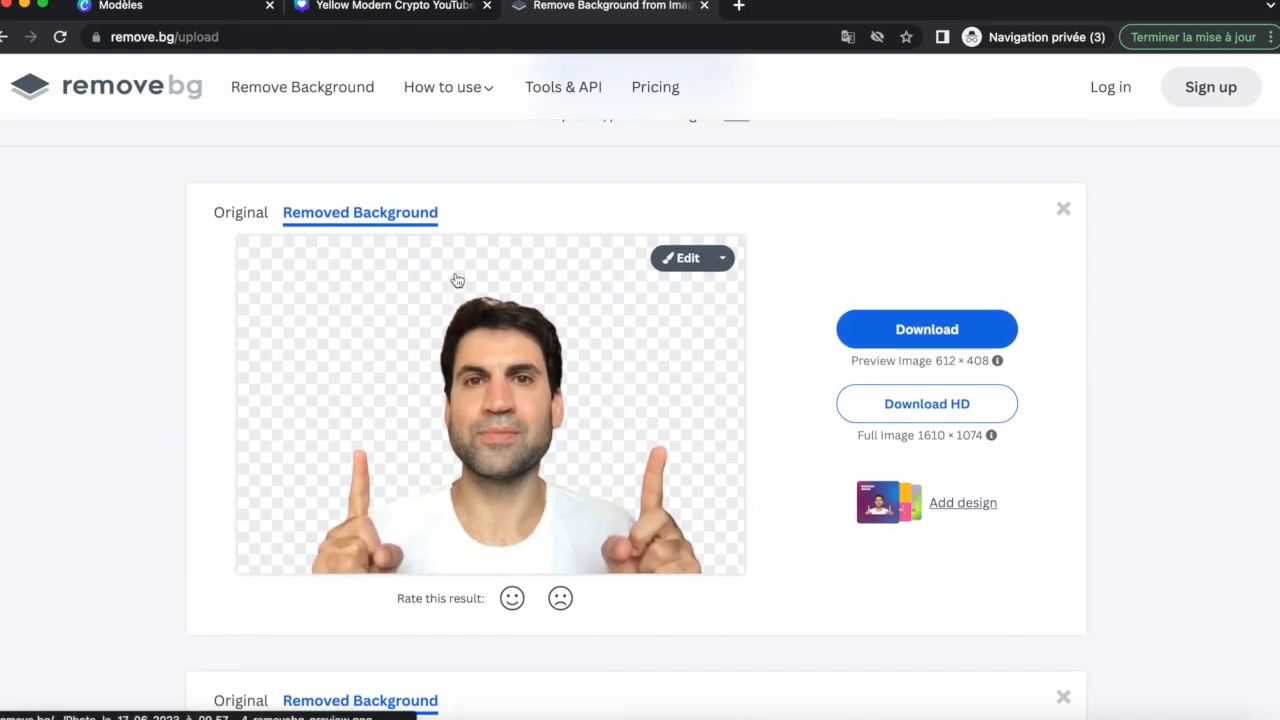
Download the 612 × 408 preview cutout and save it in the folder "9eme Video comment faire une miniature Youtube Facile et gratuitement"
scroll(535, 330, up, 1)
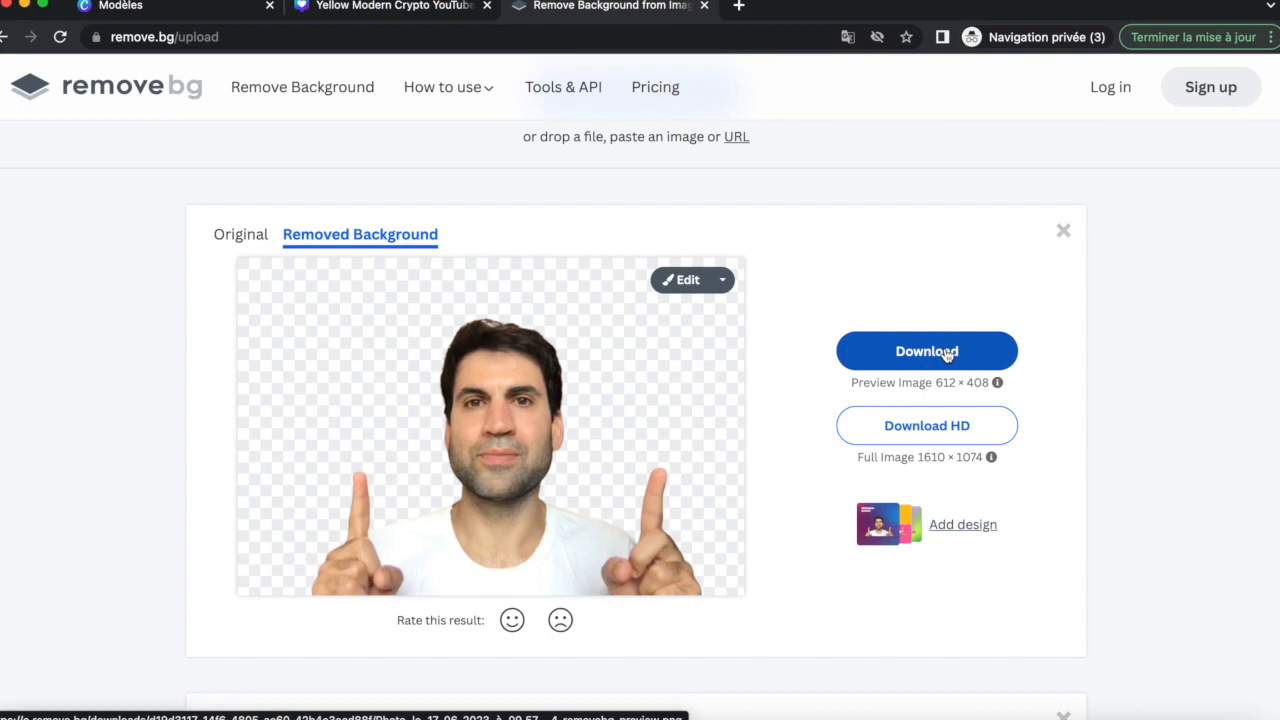
click(945, 352)
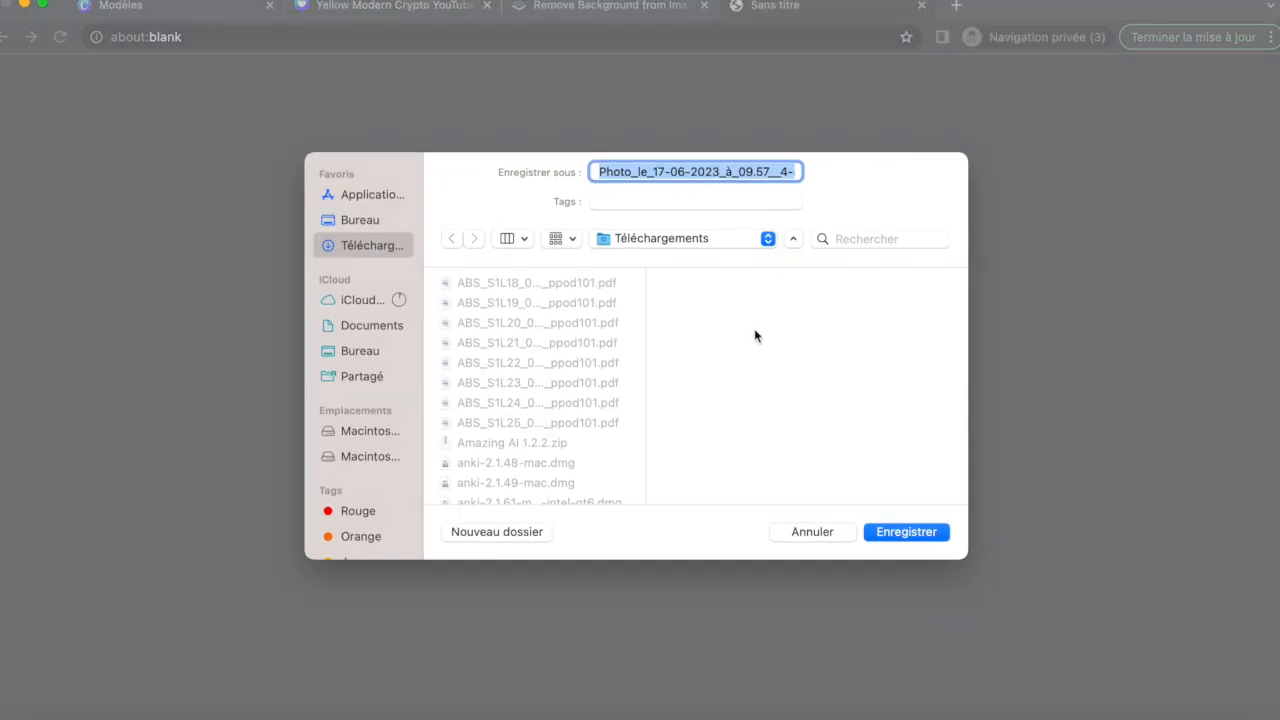
click(764, 237)
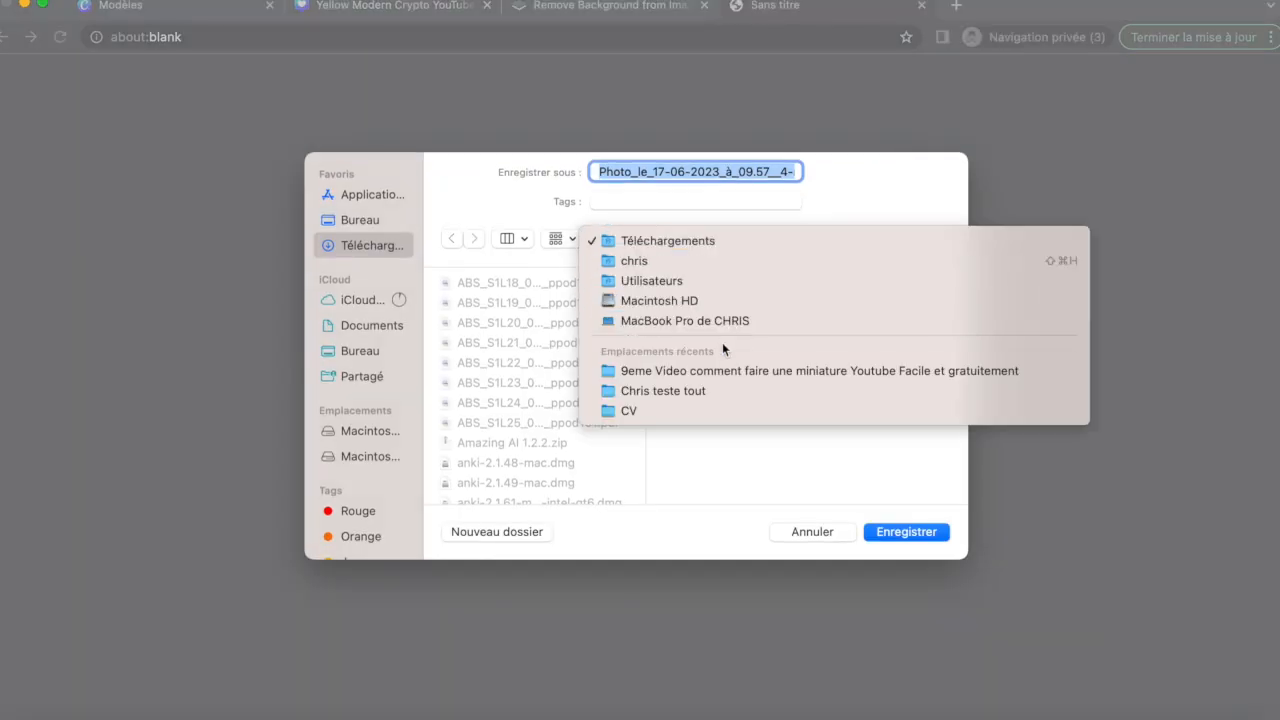
click(725, 370)
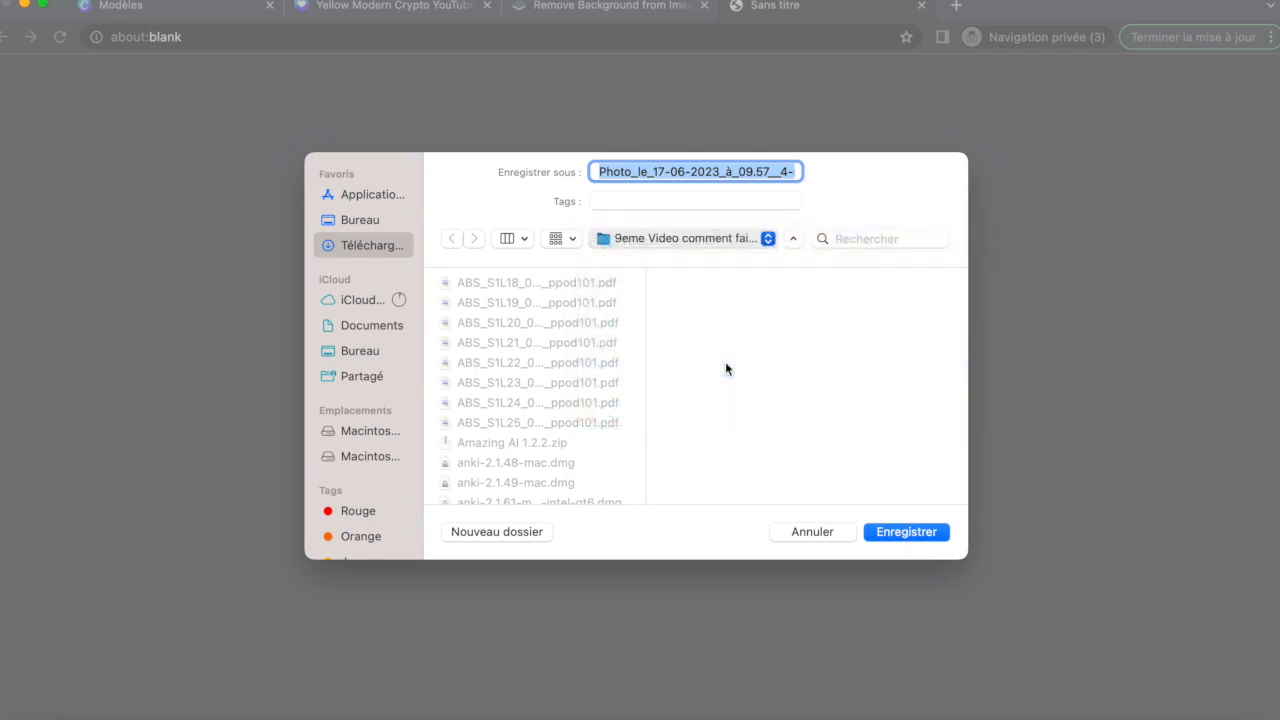
click(918, 532)
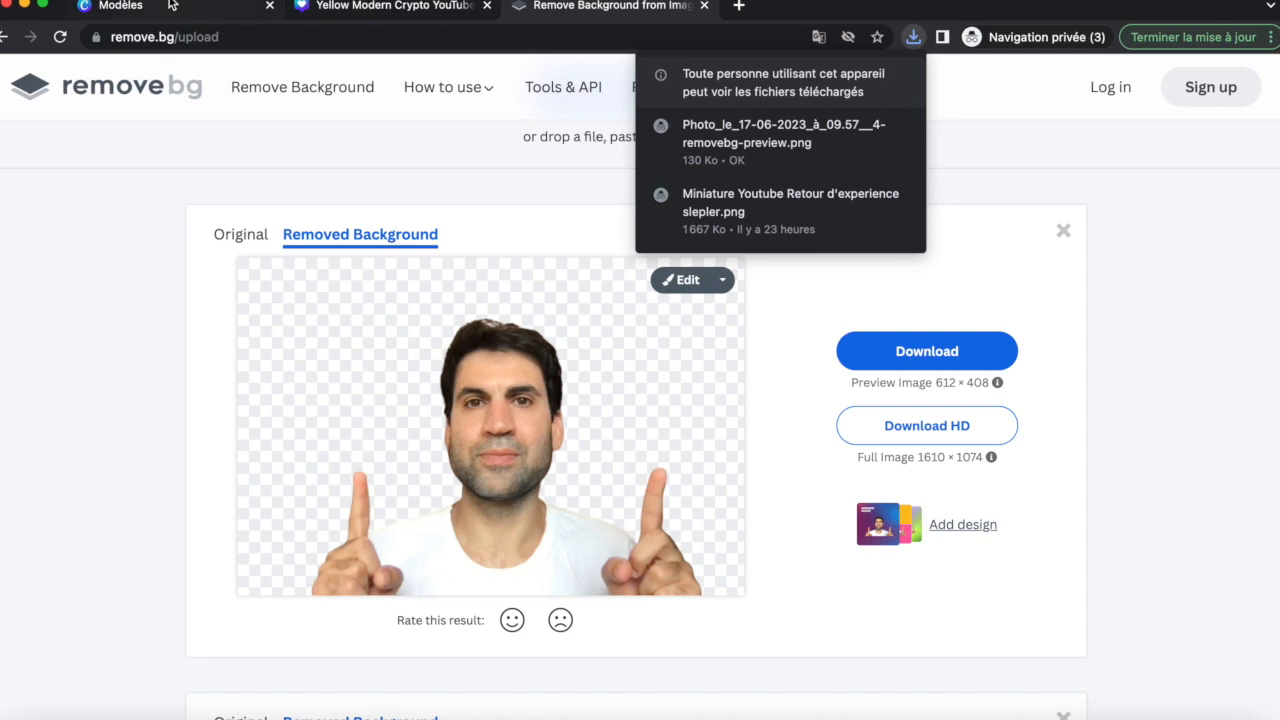
Switch back to Canva and upload the cutout file "Photo_le_17-06-2023_à_09.57__4-removebg-preview.png" to the image library
click(350, 8)
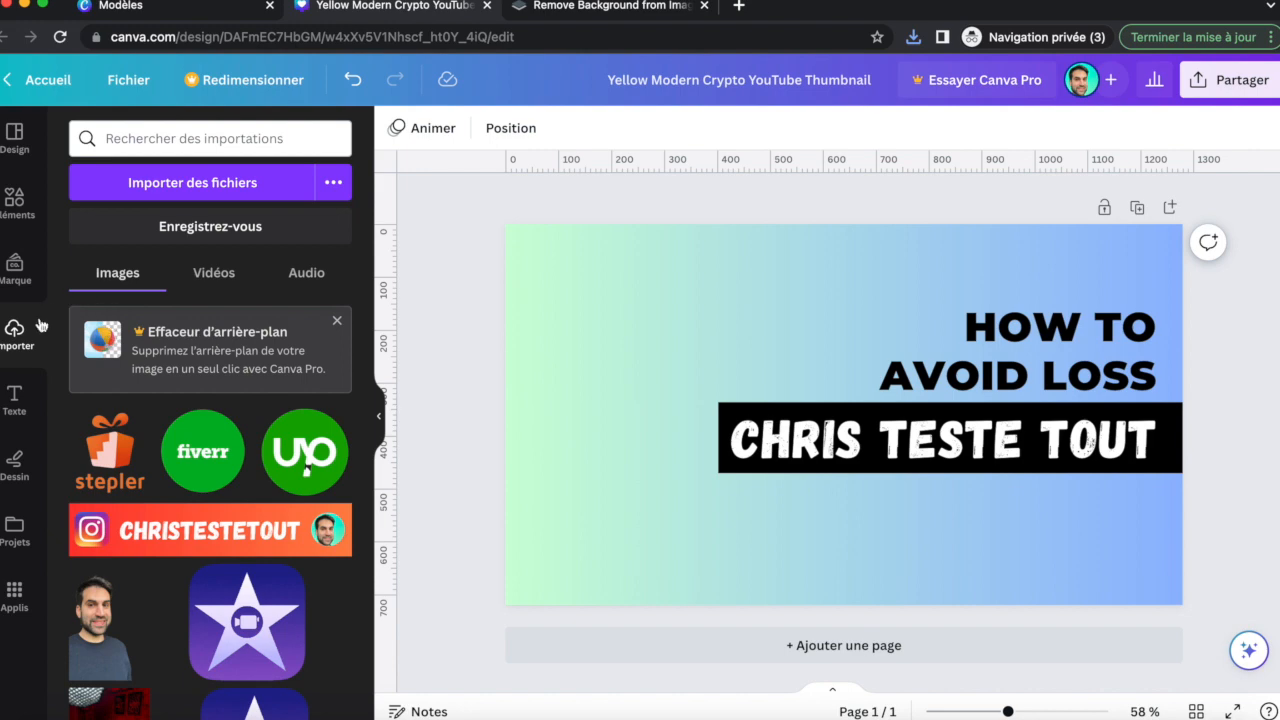
click(205, 183)
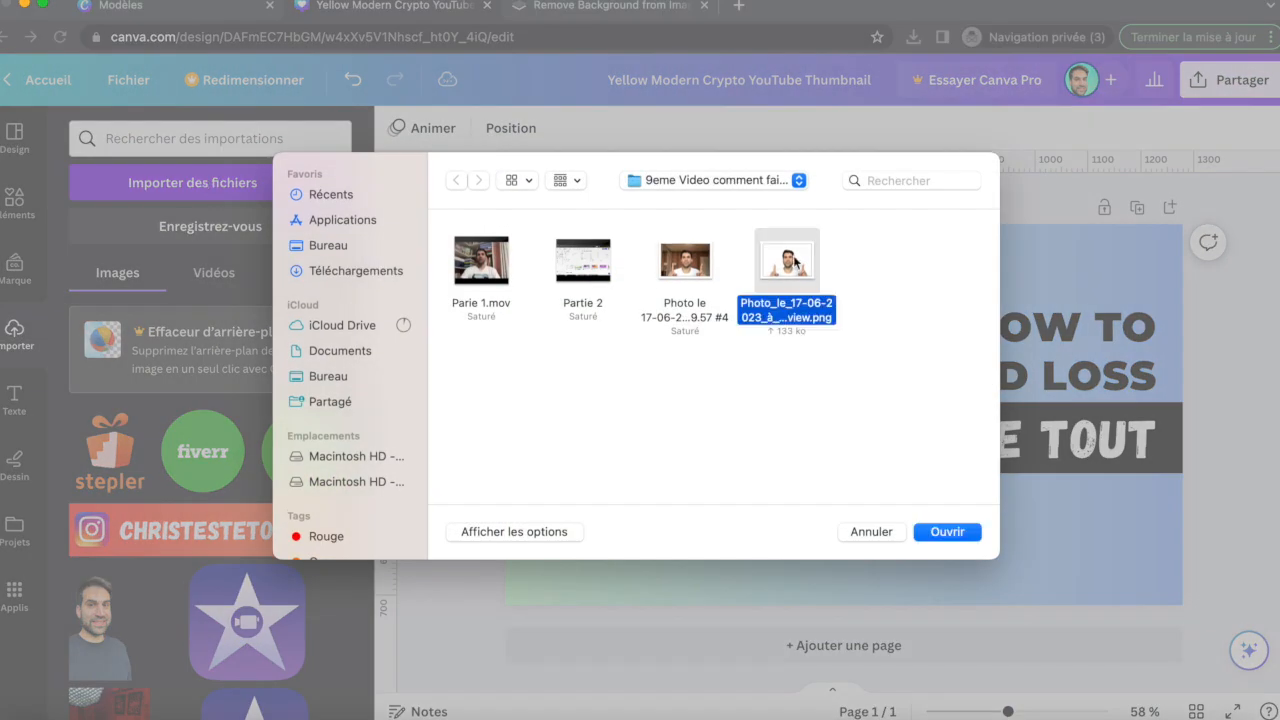
click(790, 263)
click(947, 532)
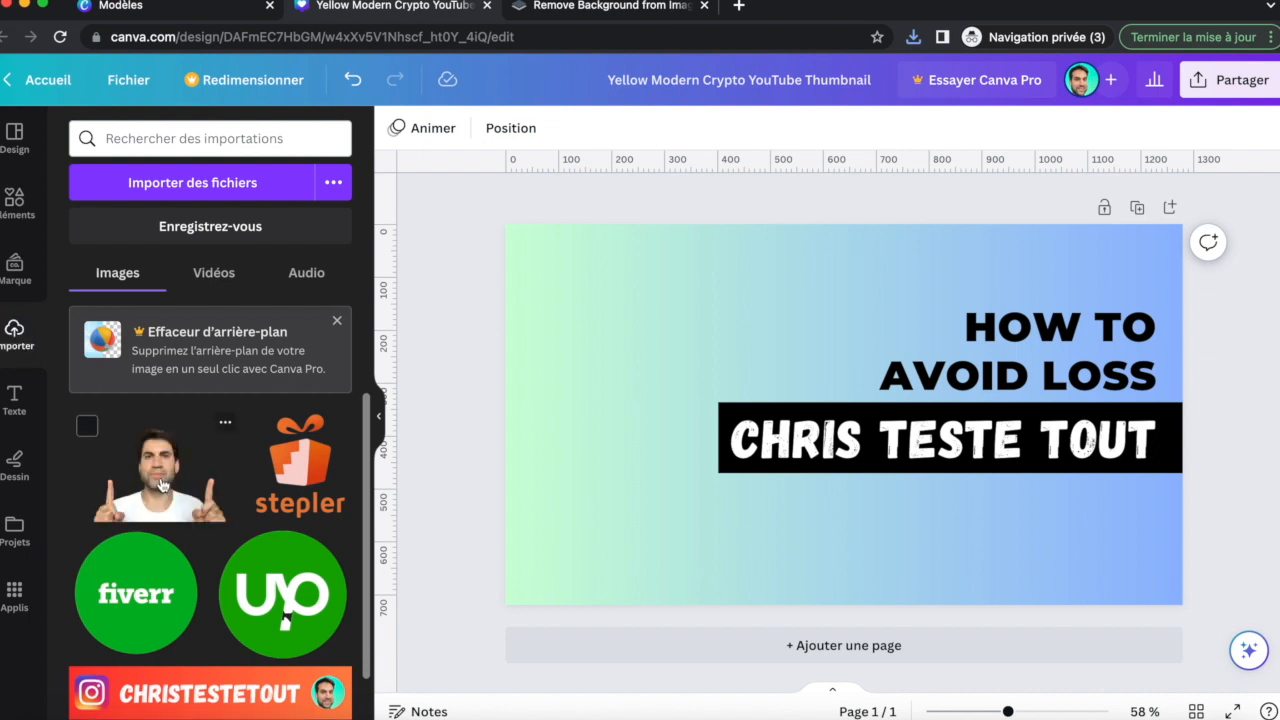
Add the portrait cutout to the thumbnail, enlarge it and place it centrally along the bottom edge of the design
drag(160, 480, 629, 437)
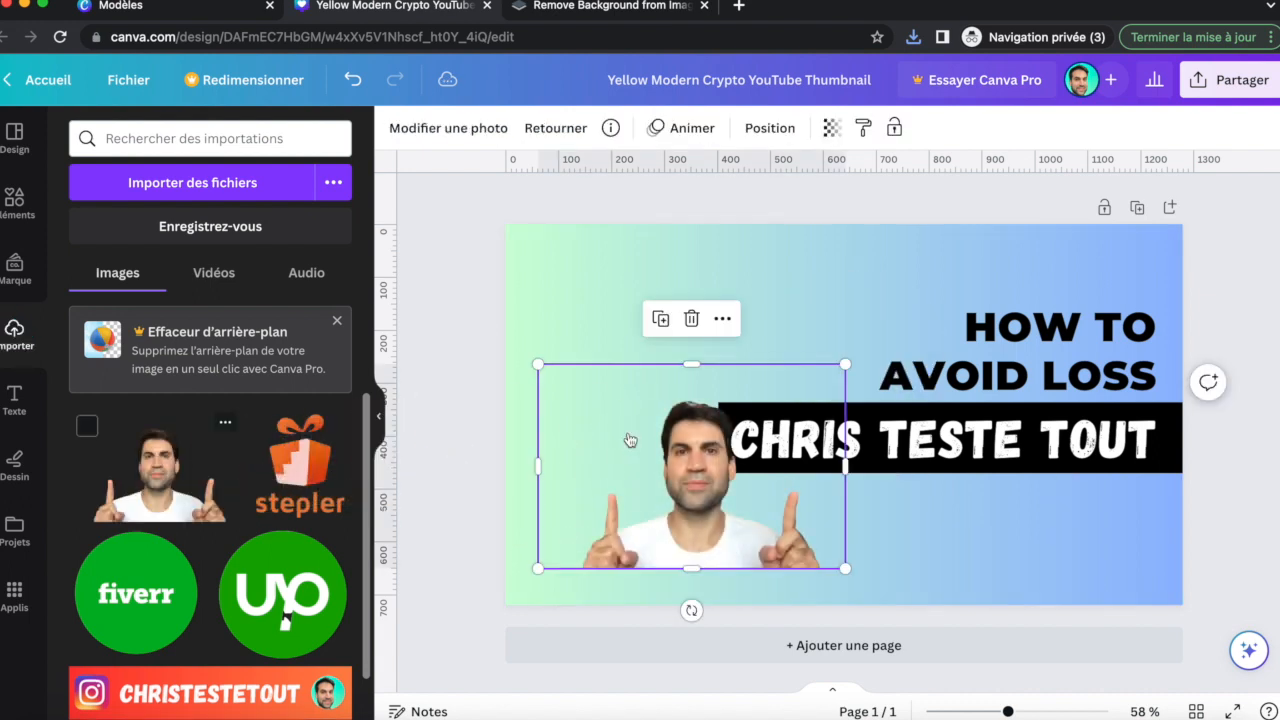
drag(538, 568, 505, 590)
drag(845, 364, 902, 322)
drag(716, 536, 823, 543)
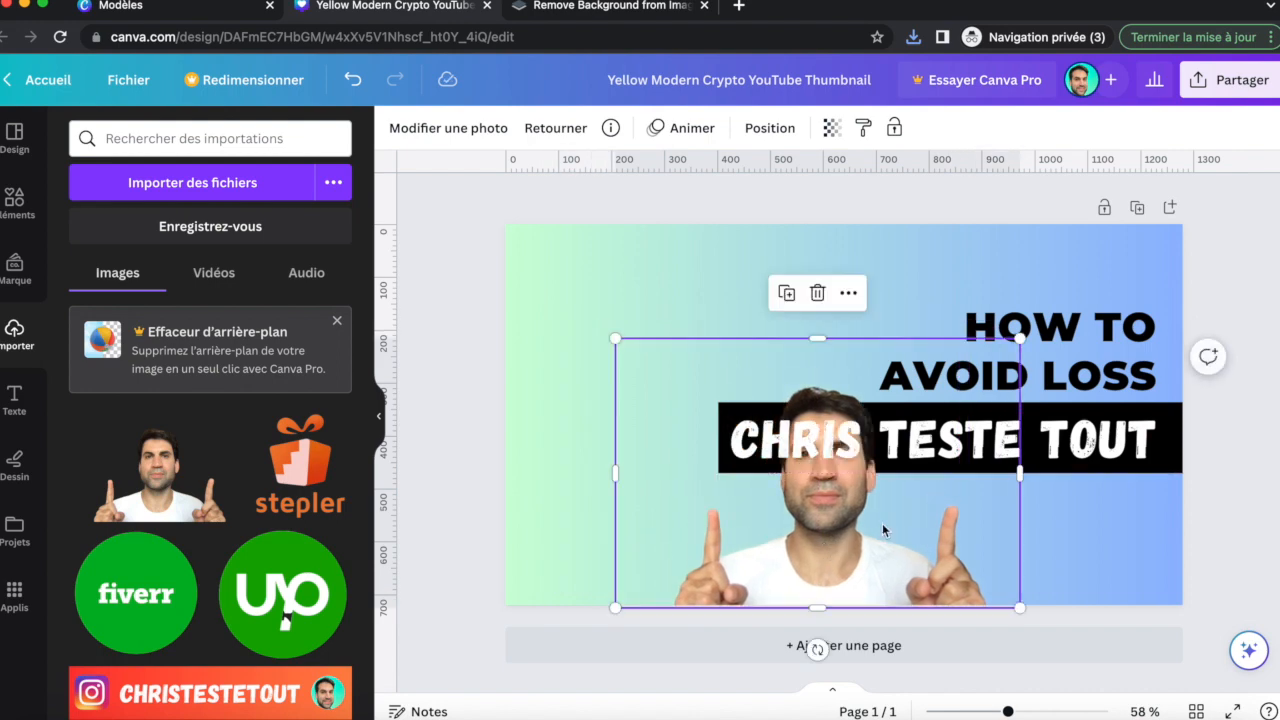
Delete the black bar behind the CHRIS TESTE TOUT title and move the title above the portrait near the design's top edge
click(1070, 455)
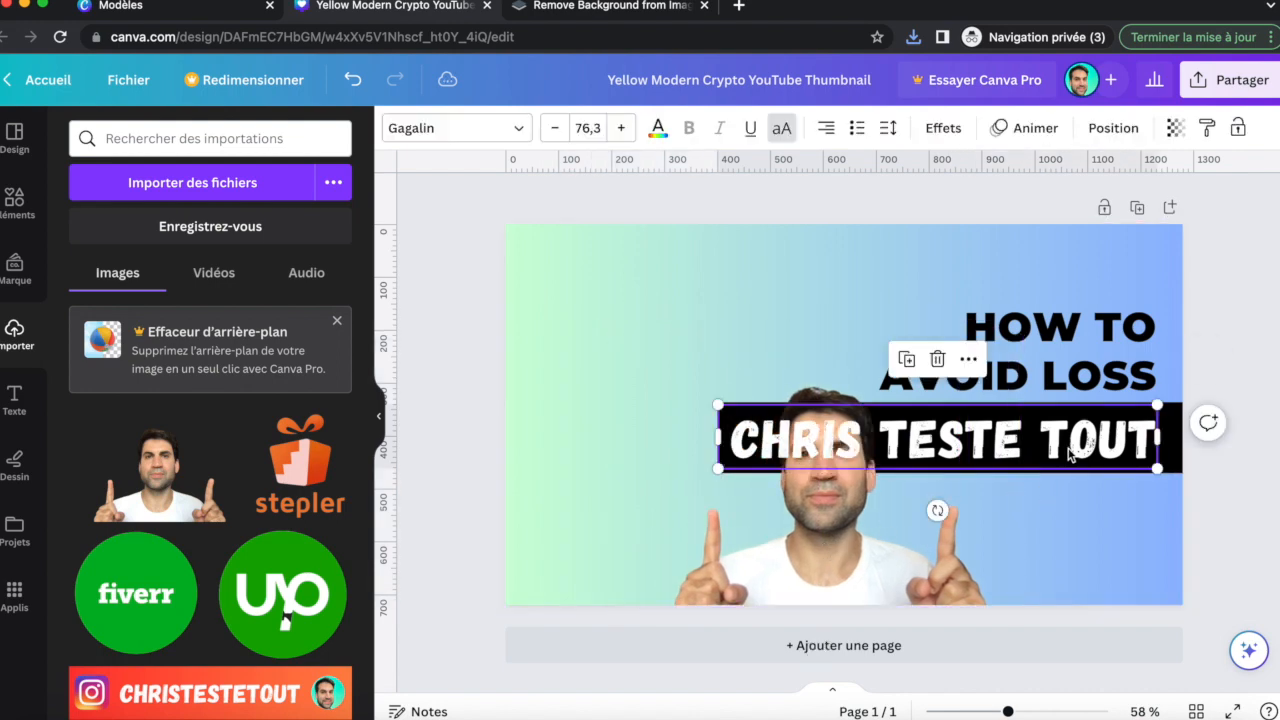
click(1178, 444)
key(Delete)
drag(1037, 455, 912, 293)
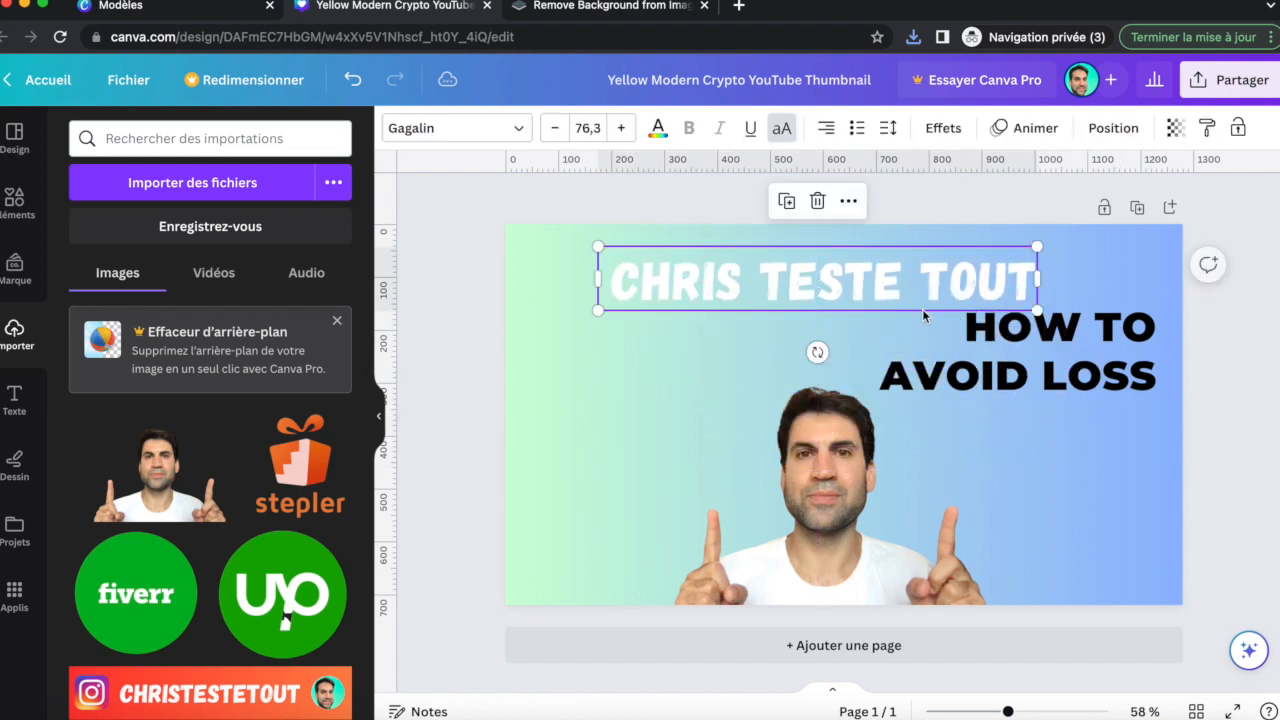
Delete the HOW TO AVOID LOSS text, shift the CHRIS TESTE TOUT title slightly to the right and select the portrait cutout
click(1098, 385)
key(Delete)
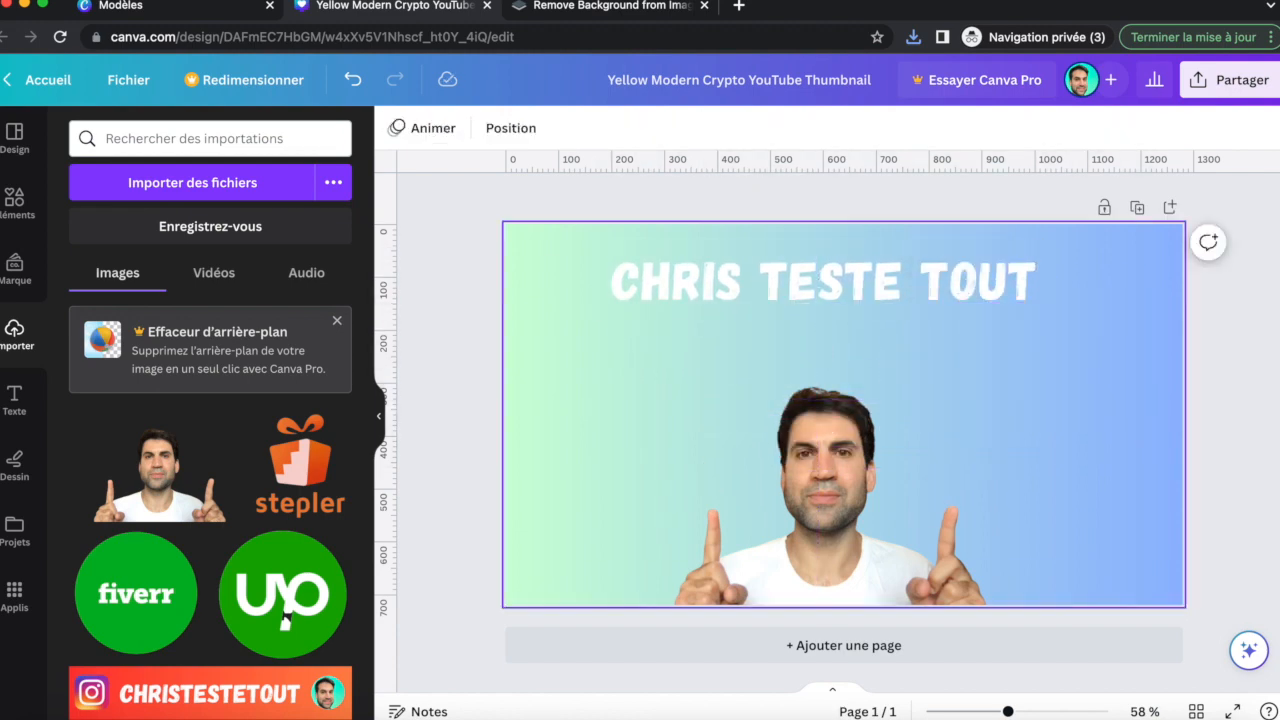
drag(897, 309, 915, 306)
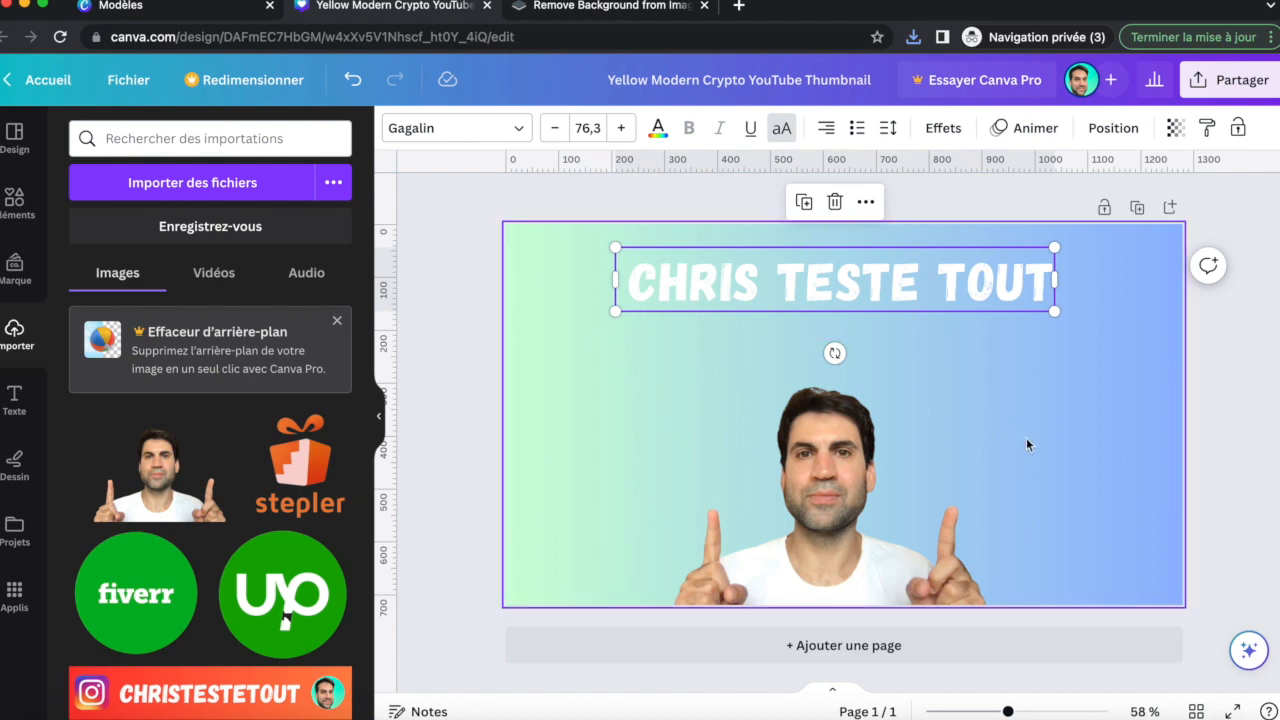
click(998, 406)
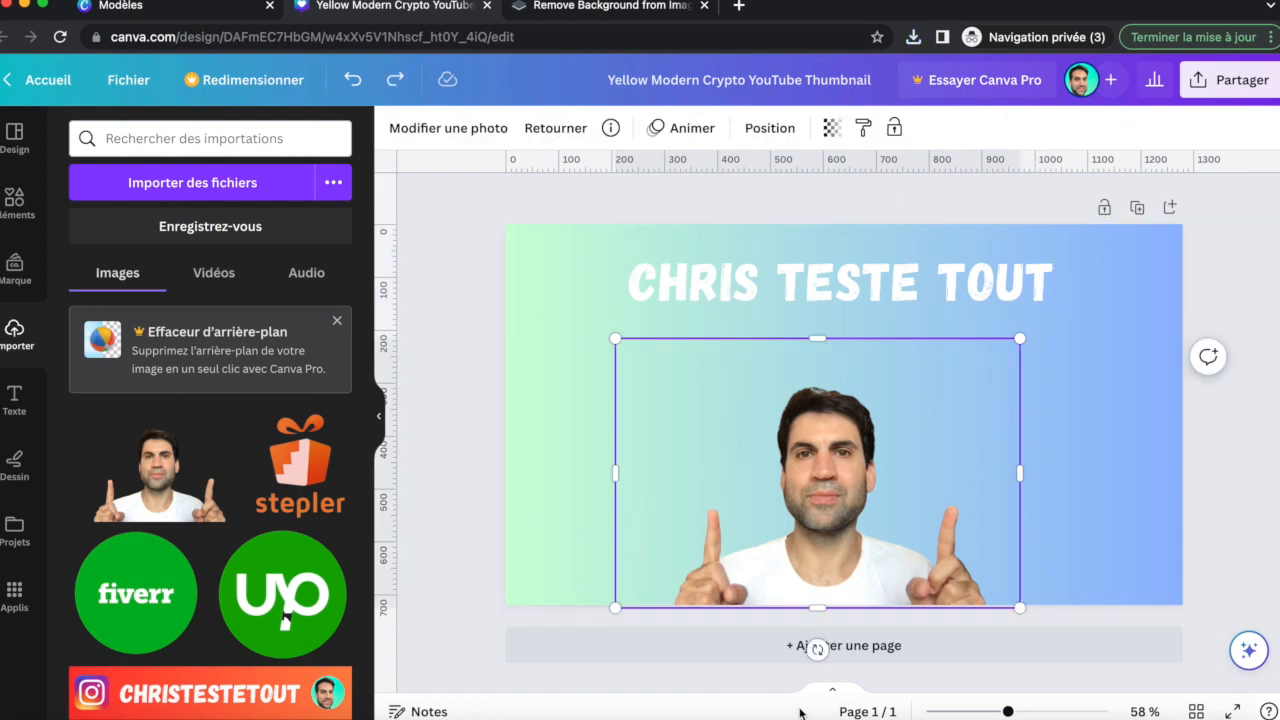